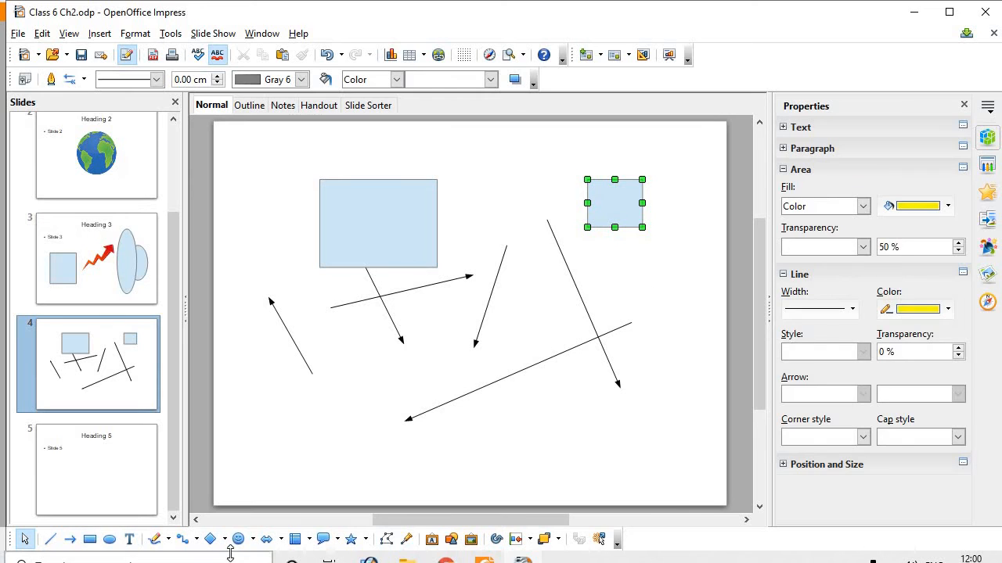
Draw a wide rectangle across the lower part of slide 4, covering the ends of the long arrows.
left_click(89, 539)
left_click_drag(323, 352, 675, 469)
Draw a circle over the upper-left rectangle on slide 4 and a tall ellipse at the slide's center.
left_click(108, 541)
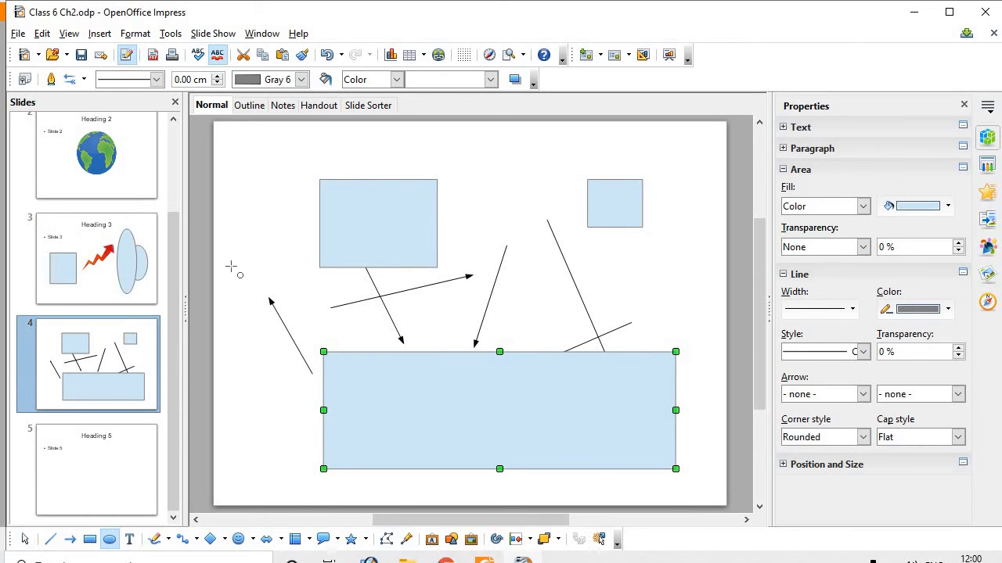
left_click_drag(280, 144, 393, 253)
left_click_drag(555, 168, 485, 293)
left_click(110, 539)
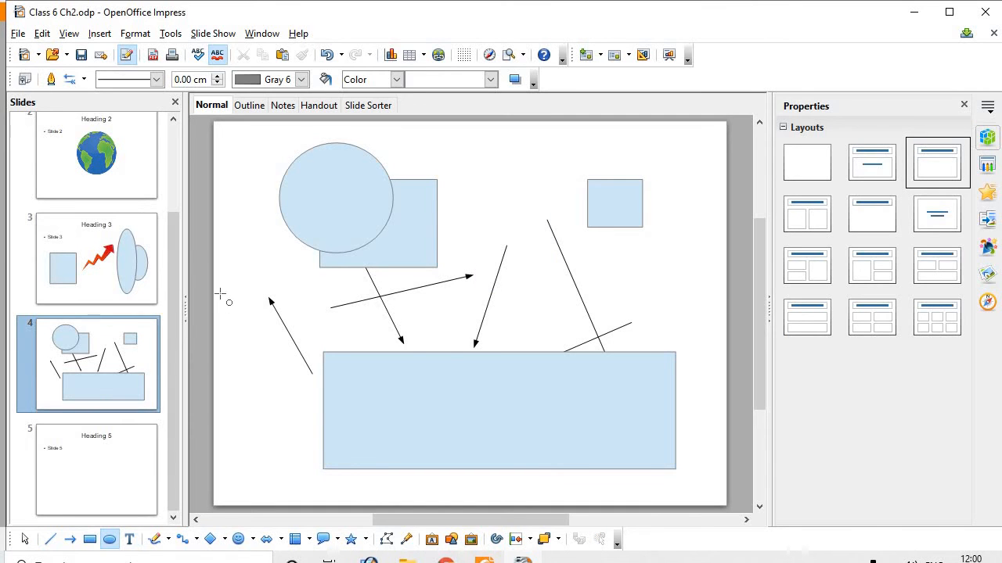
left_click_drag(496, 161, 384, 405)
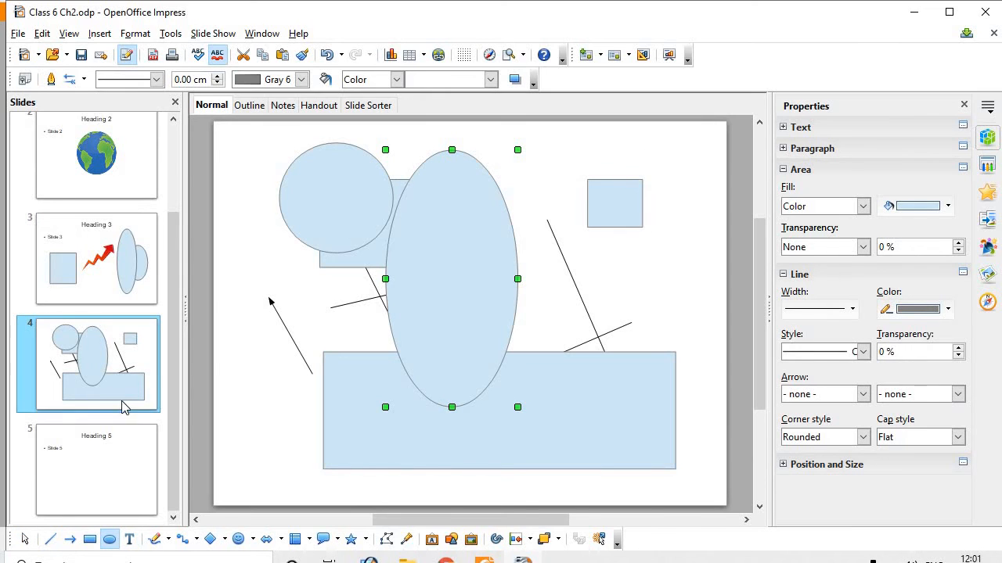
Draw a large circle below the bullet text on the left half of slide 5.
left_click(83, 493)
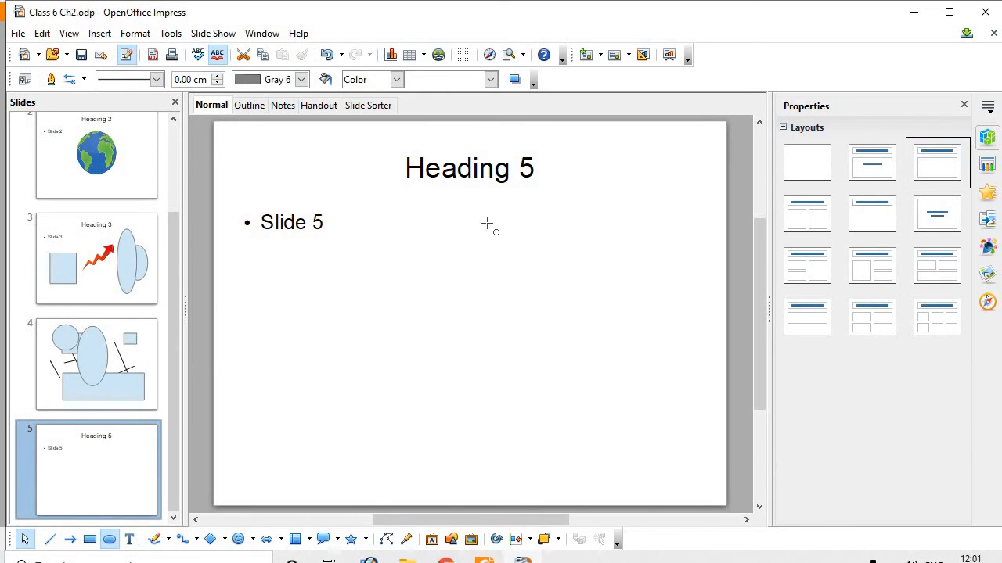
mouse_move(487, 225)
left_mouse_down()
mouse_move(351, 287)
mouse_move(306, 423)
mouse_move(253, 441)
mouse_move(243, 460)
left_mouse_up()
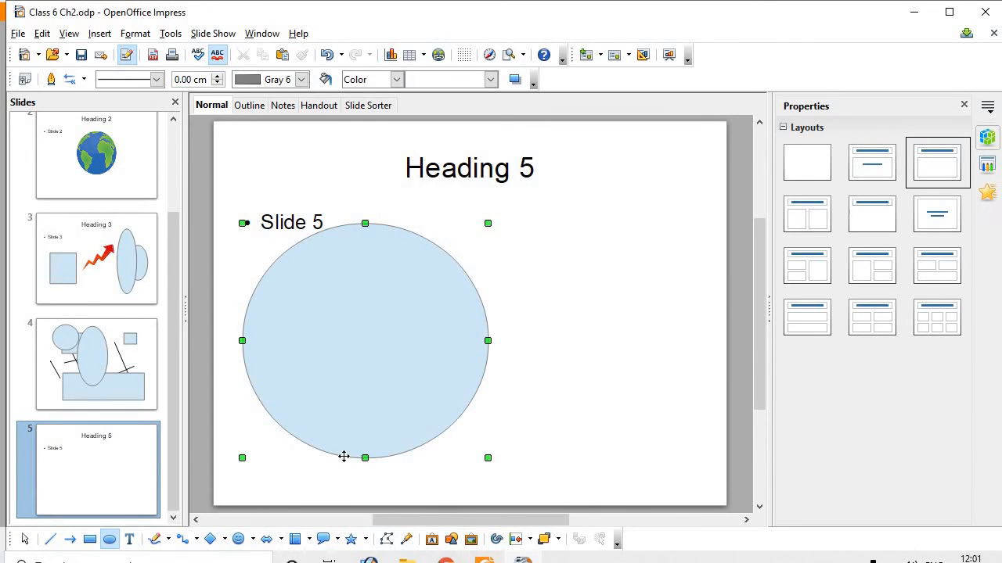
left_click(615, 351)
Delete the heading and bullet text on slide 5 together with their empty placeholders, keeping only the circle.
left_click(501, 207)
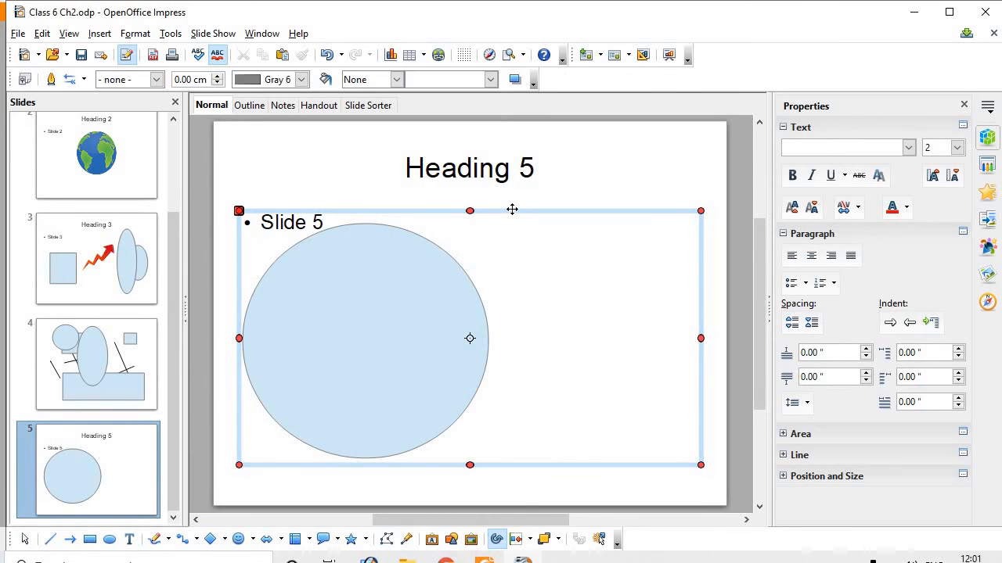
key("Delete")
left_click(511, 163)
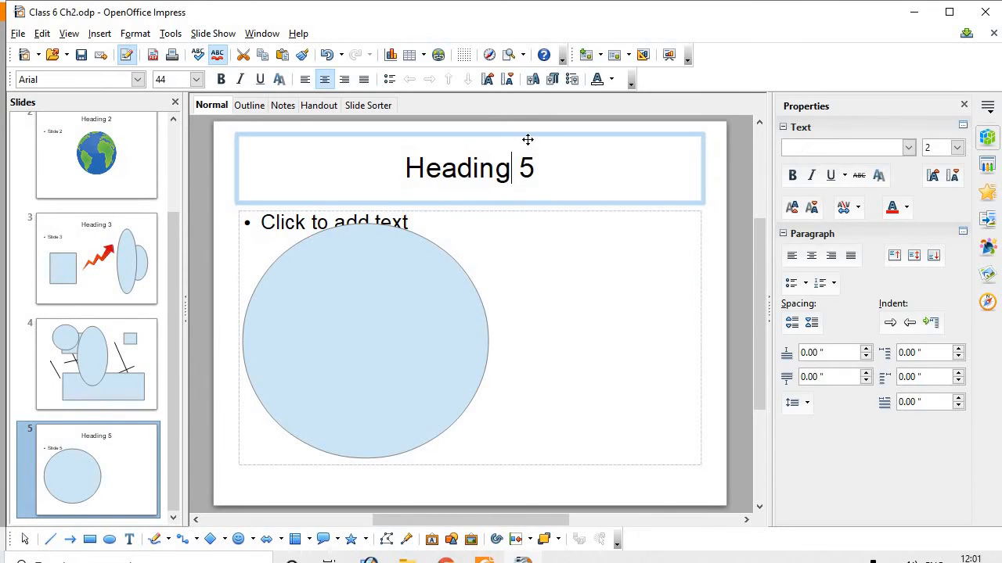
left_click(528, 138)
key("Delete")
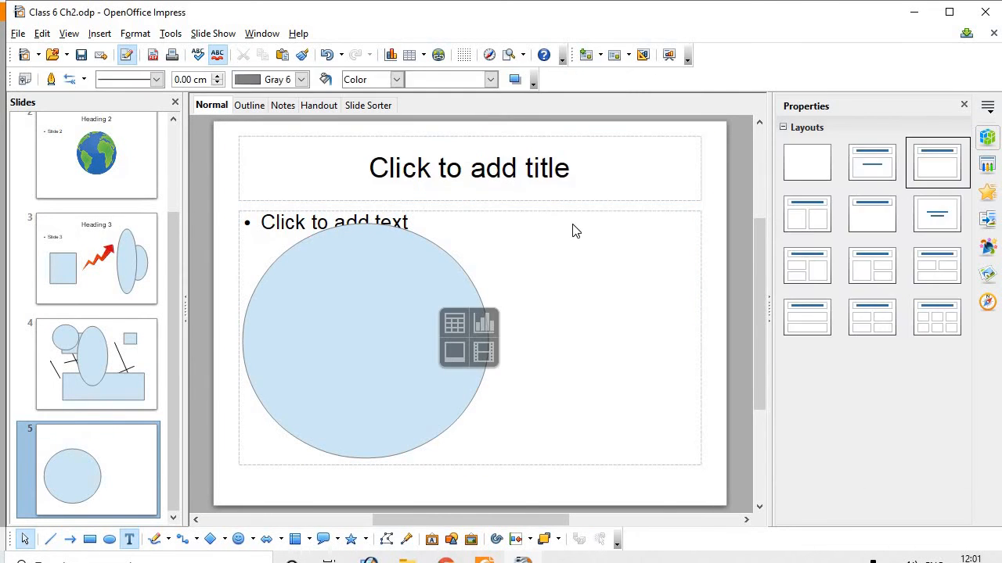
left_click(562, 138)
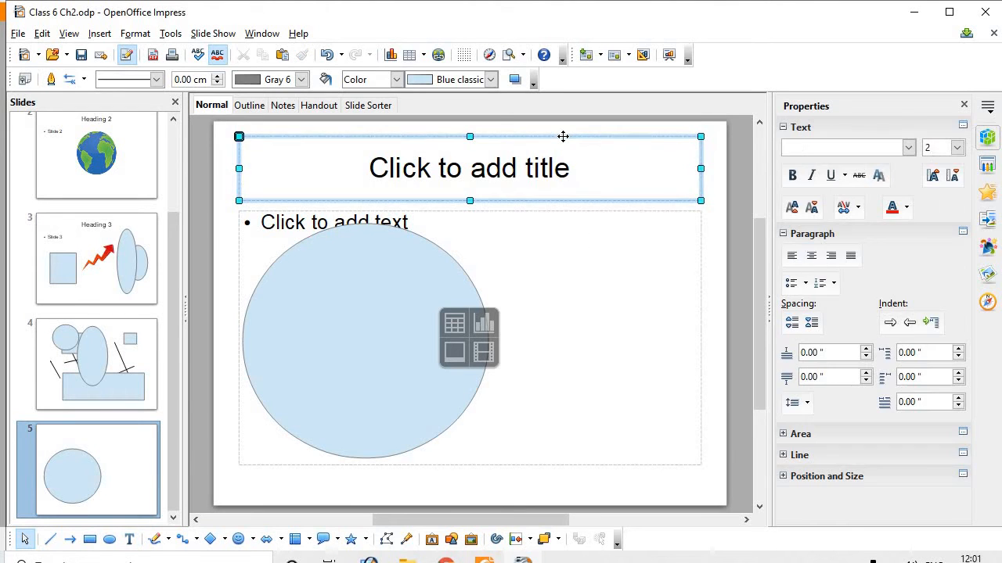
key("Delete")
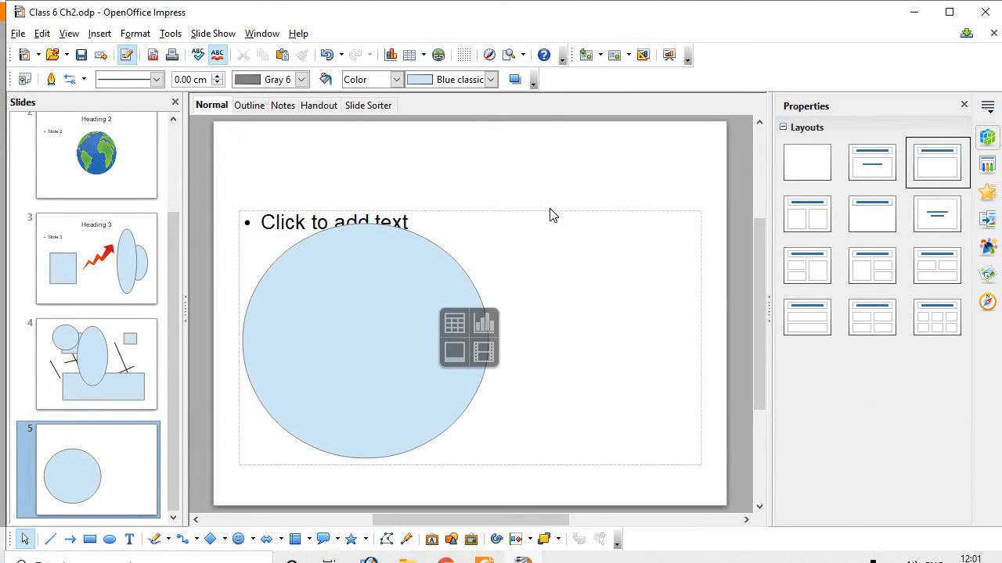
left_click(550, 209)
key("Delete")
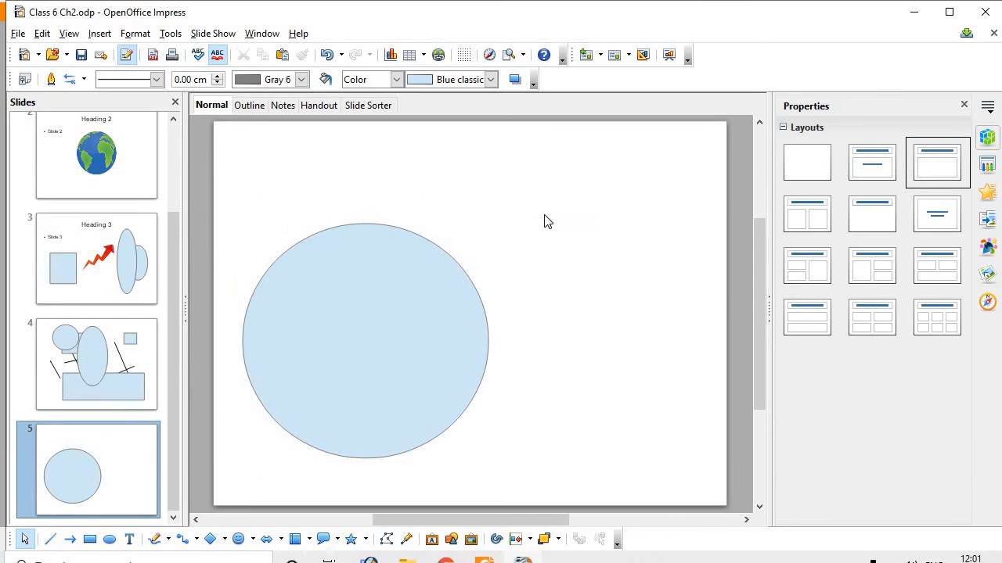
Draw a Y-shaped split block arrow on slide 5, to the right of the circle.
scroll(386, 342, "down", 3)
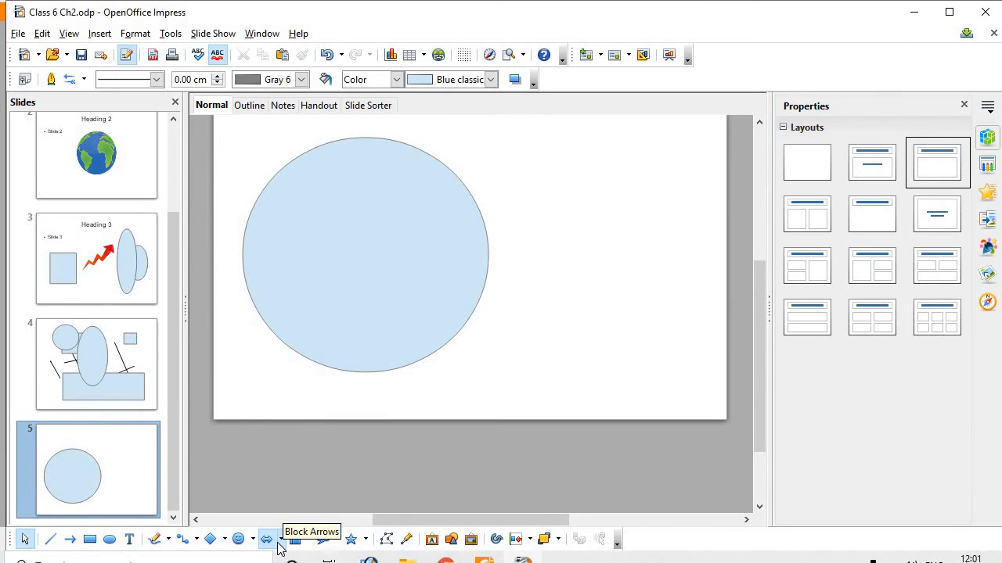
left_click(279, 540)
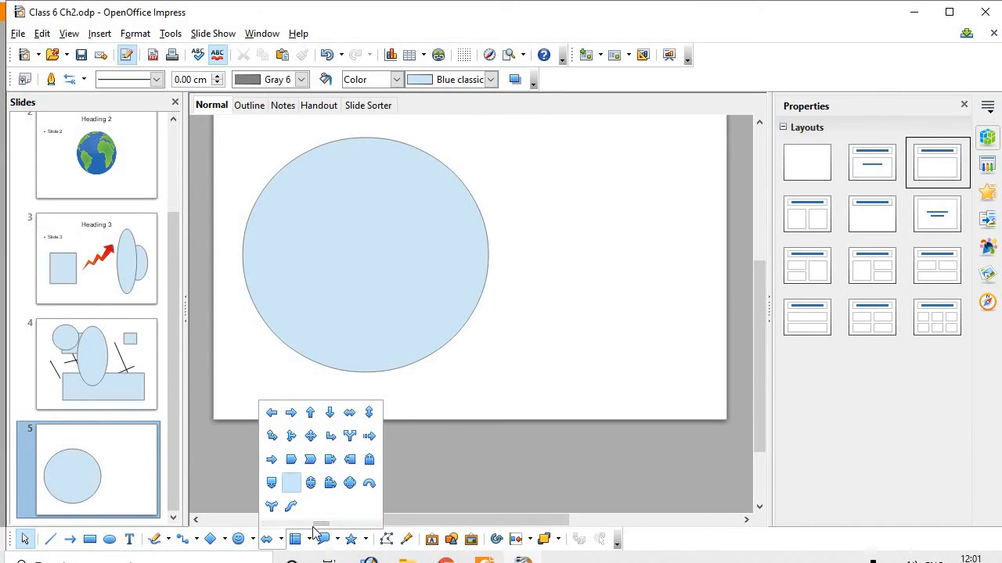
left_click(349, 436)
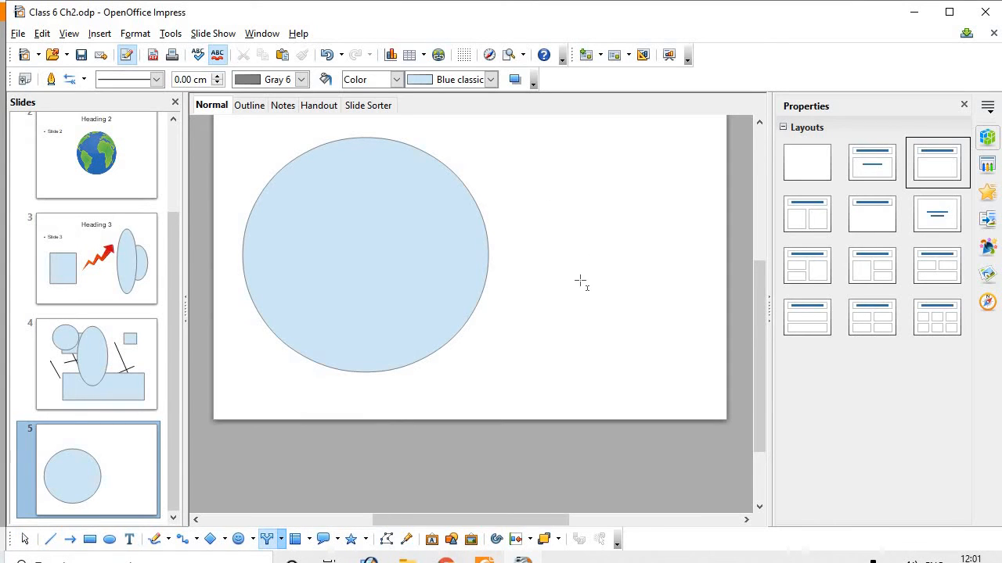
left_click_drag(543, 185, 697, 329)
Shrink the large circle to less than half its size and move the Y-shaped arrow over its lower-right part.
left_click(380, 306)
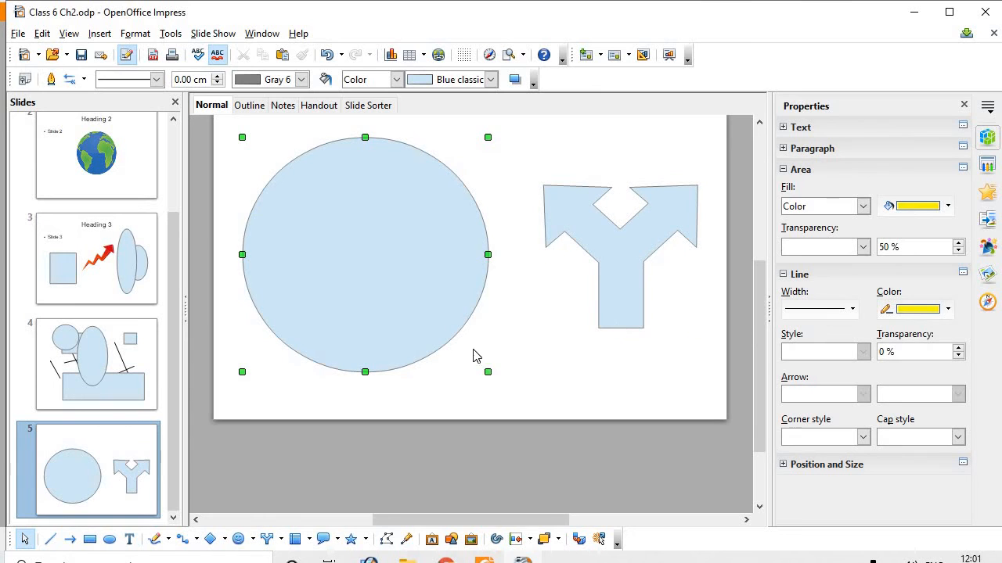
left_click_drag(439, 345, 341, 232)
left_click_drag(609, 243, 354, 244)
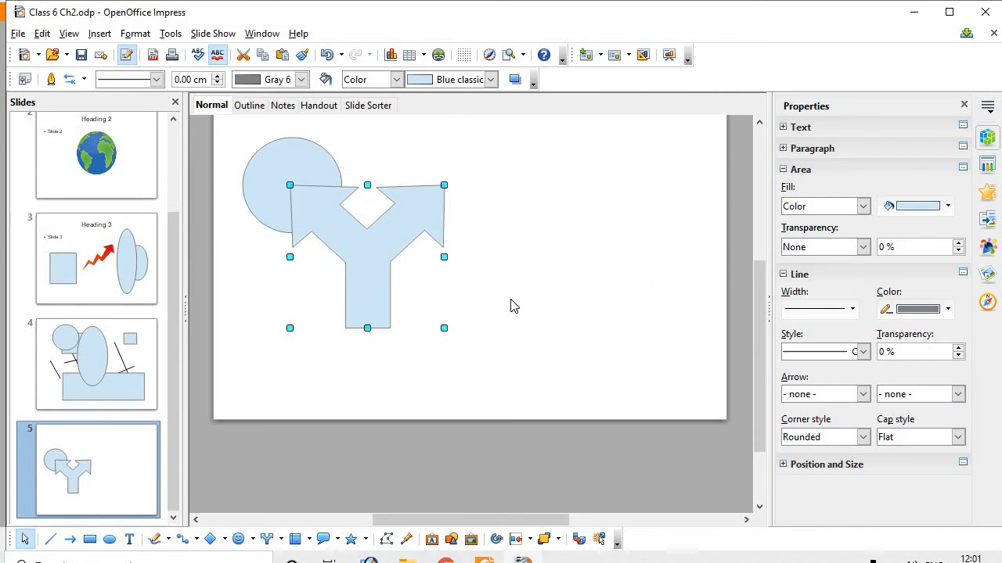
Shift the circle slightly up and to the right behind the Y-shaped arrow.
right_click(280, 158)
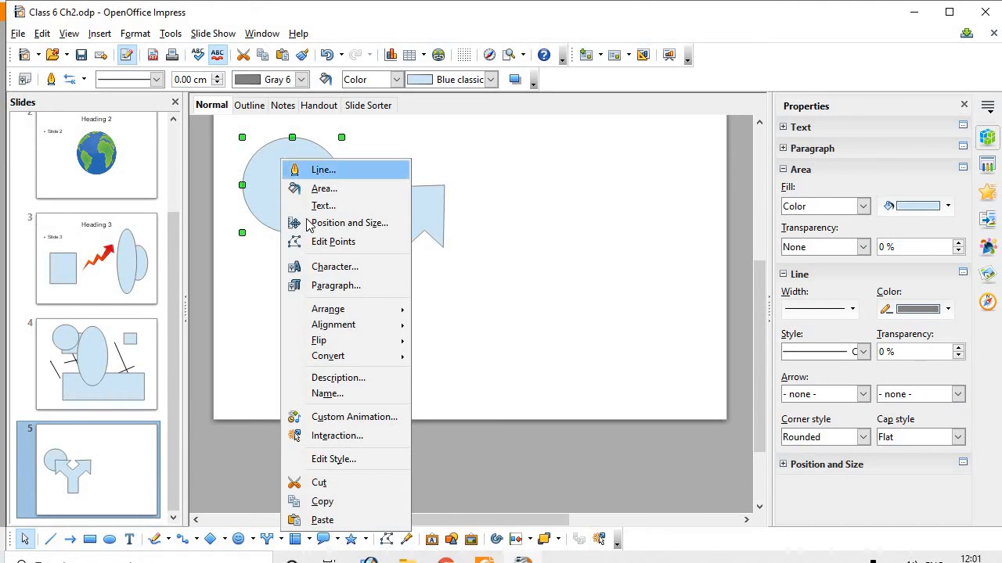
left_click(572, 265)
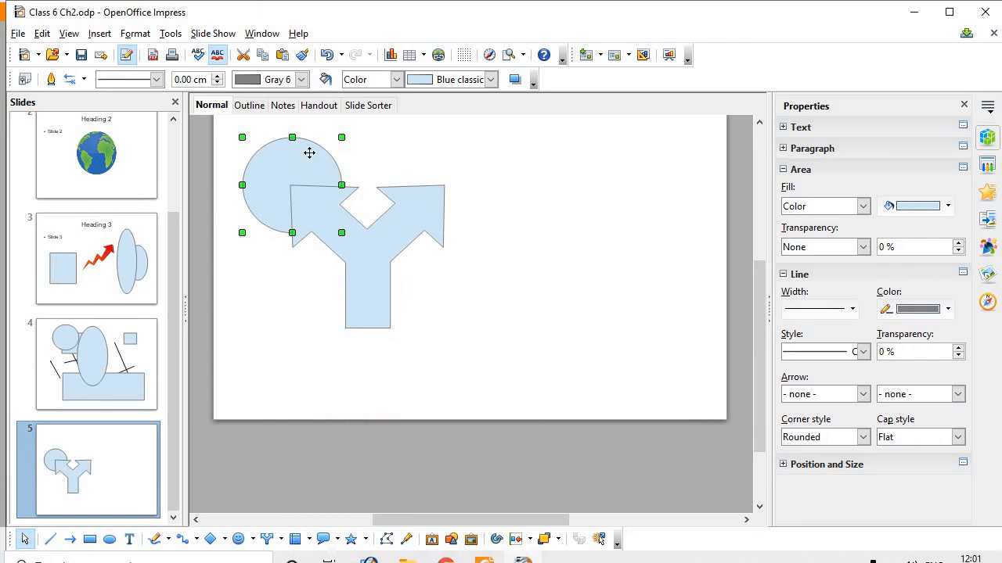
left_click_drag(404, 140, 331, 161)
left_click(524, 214)
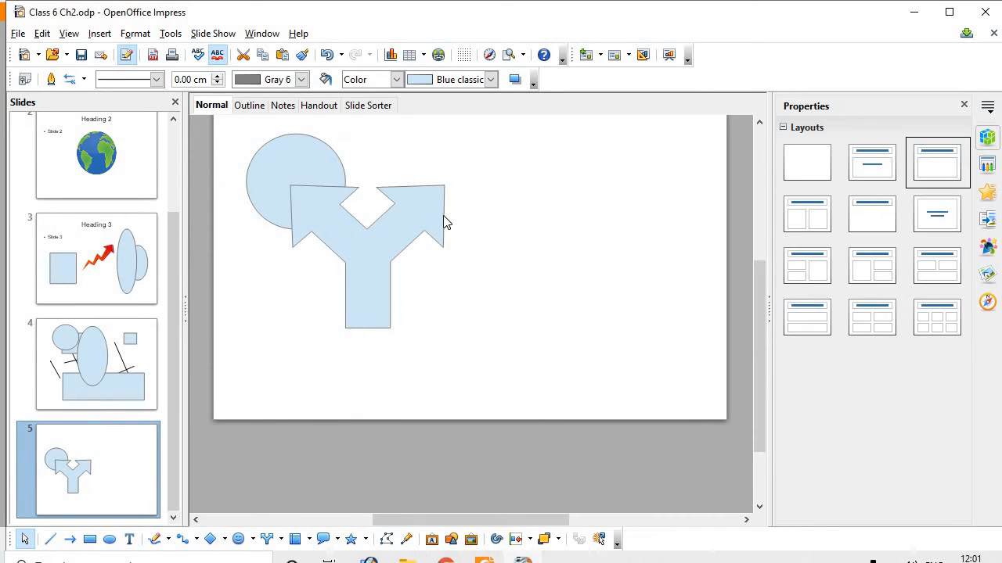
Send the Y-shaped arrow to the back, behind the circle, and shift it slightly to the left.
right_click(373, 246)
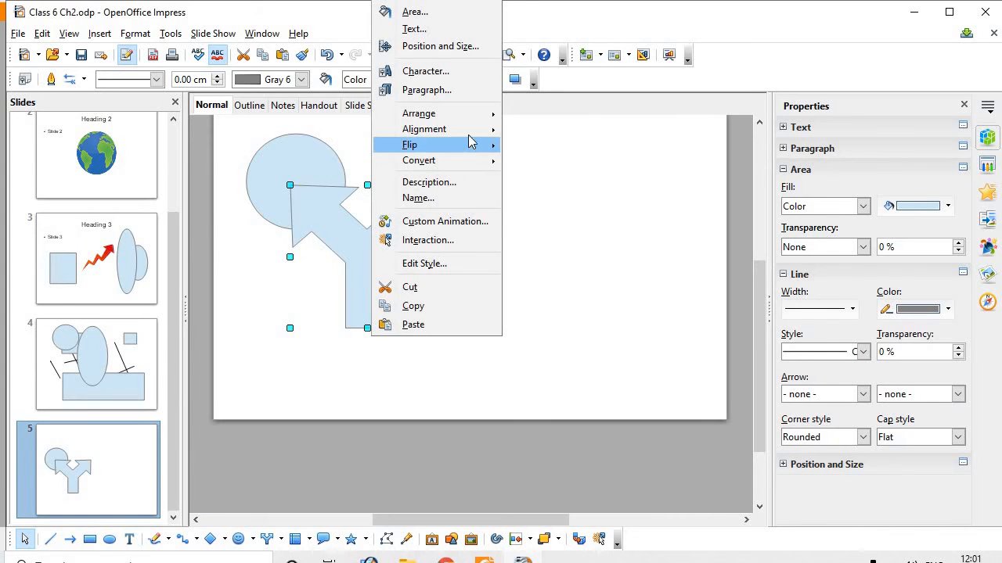
mouse_move(481, 130)
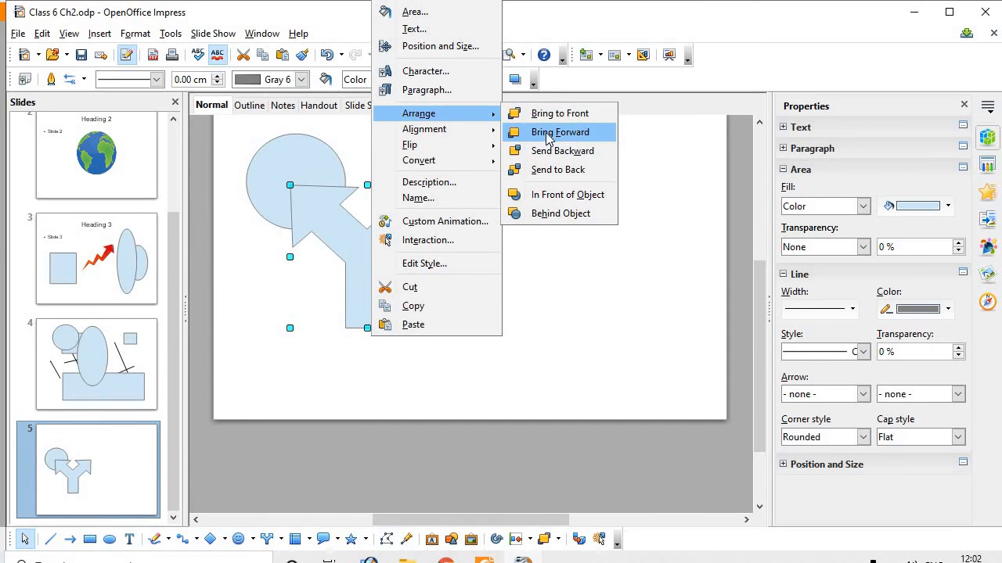
left_click(553, 175)
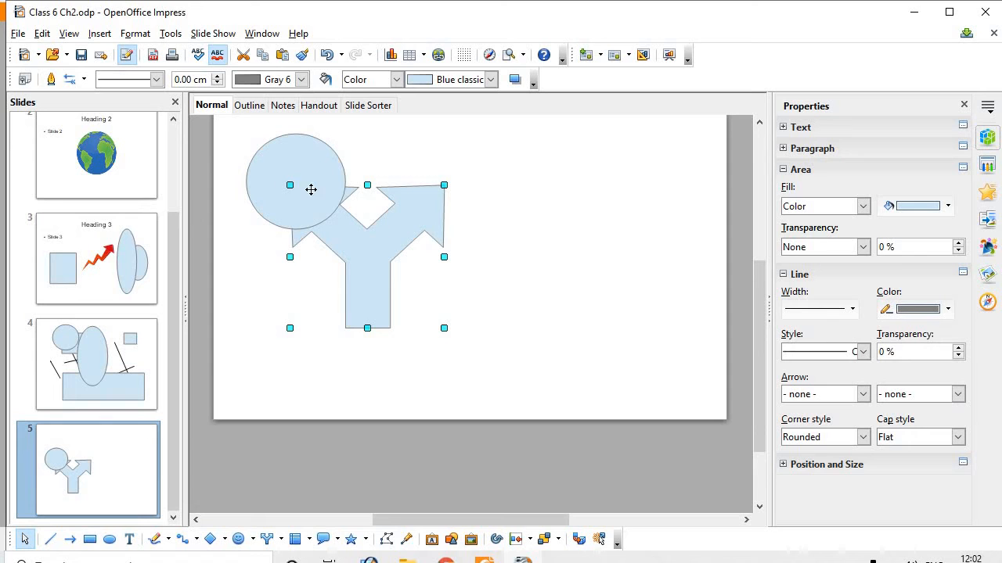
left_click(417, 220)
left_click(347, 243)
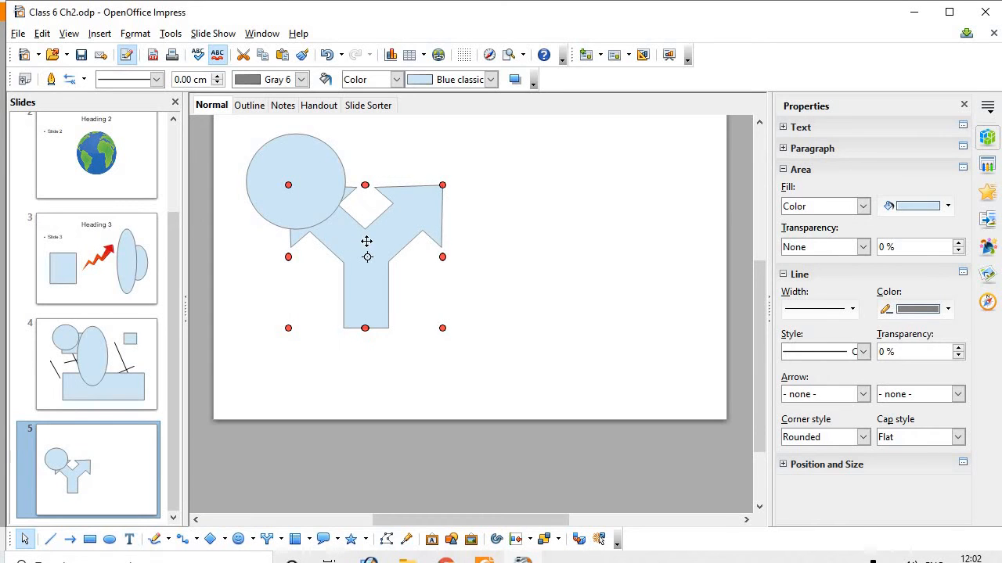
Nudge the circle slightly down and to the left over the arrow's left head.
left_click(307, 177)
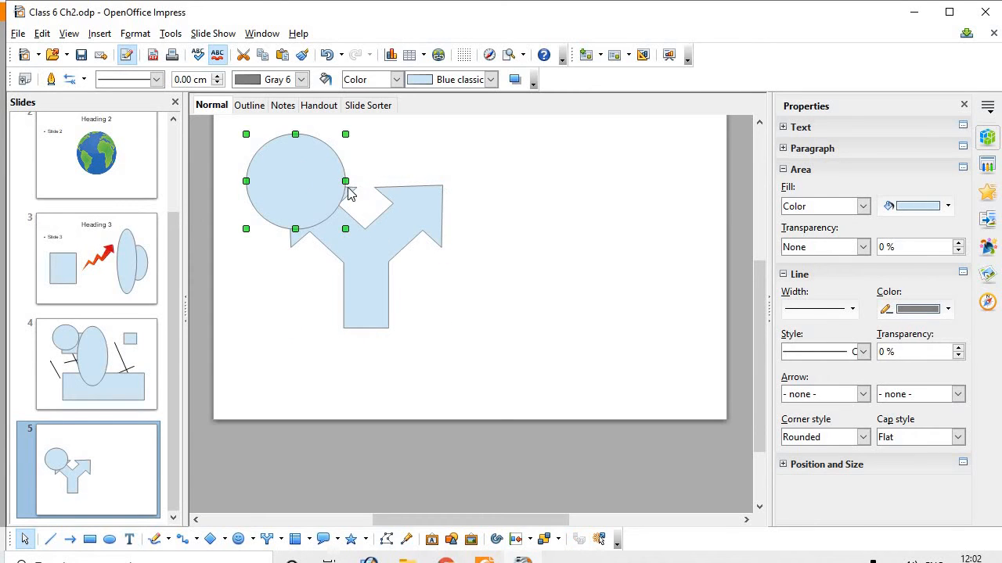
key("Down")
key("Left")
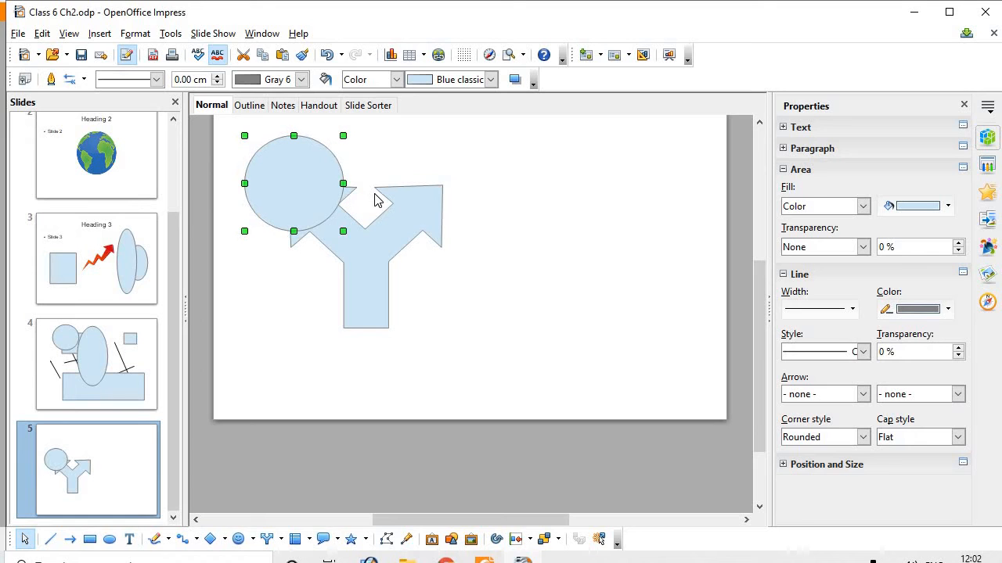
key("Down")
key("Left")
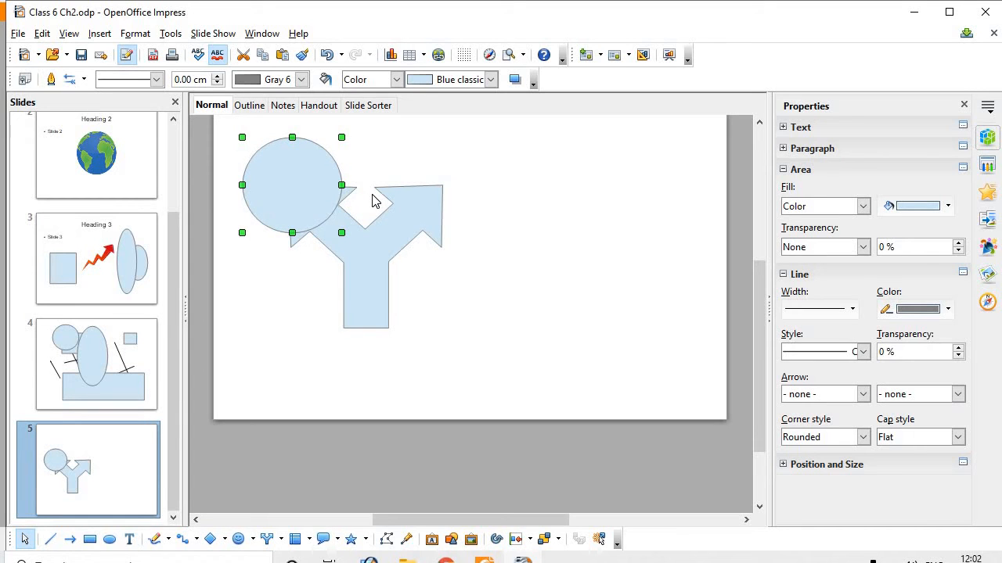
key("Left")
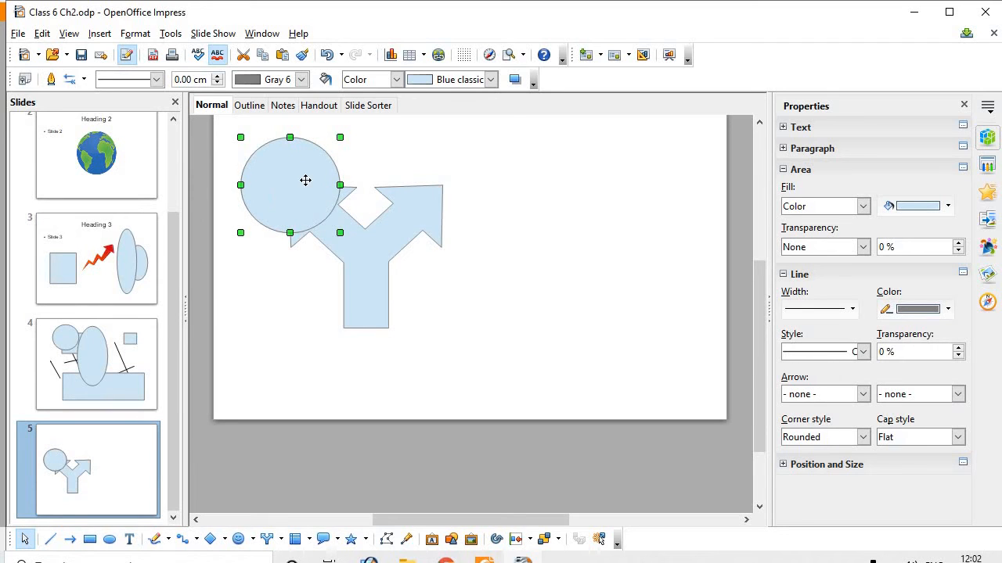
Duplicate the circle and place the copy over the right head of the Y-shaped arrow.
key("ctrl+c")
left_click_drag(311, 181, 460, 183)
left_click(559, 287)
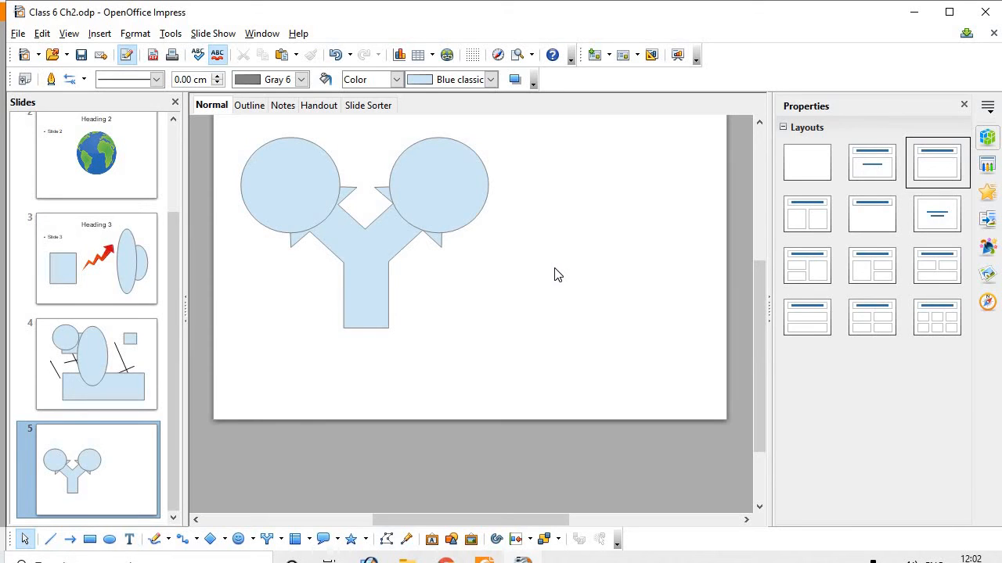
Draw a nearly horizontal connector with arrowheads at both ends, to the right of the Y-shaped arrow's stem.
left_click(186, 541)
left_click_drag(551, 200, 667, 349)
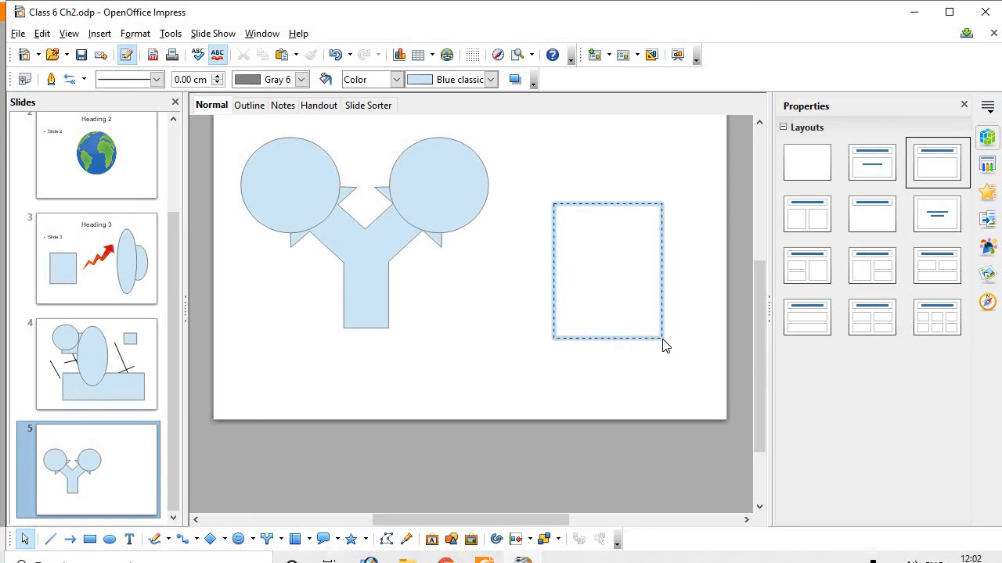
left_click(197, 541)
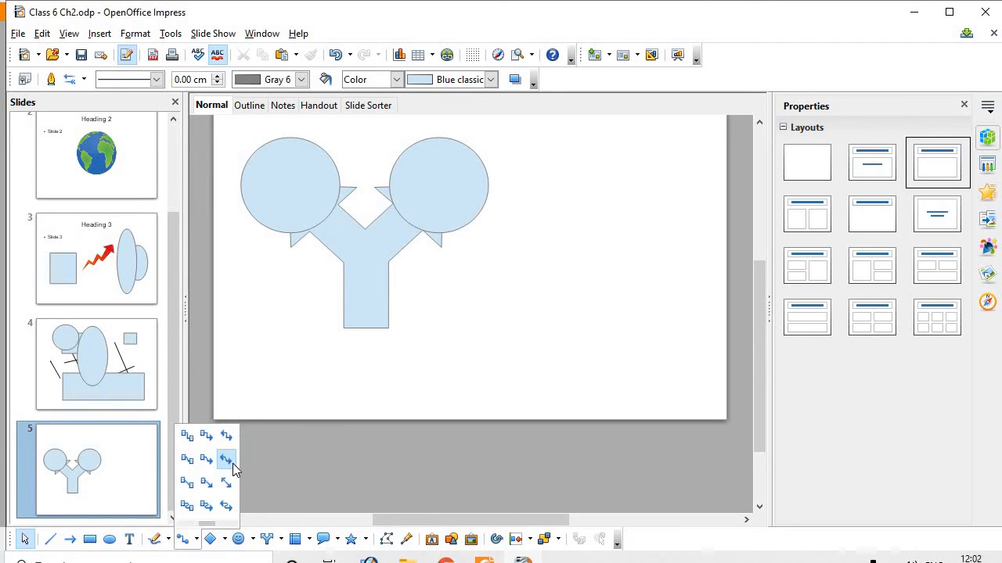
left_click(234, 463)
left_click_drag(433, 279, 583, 276)
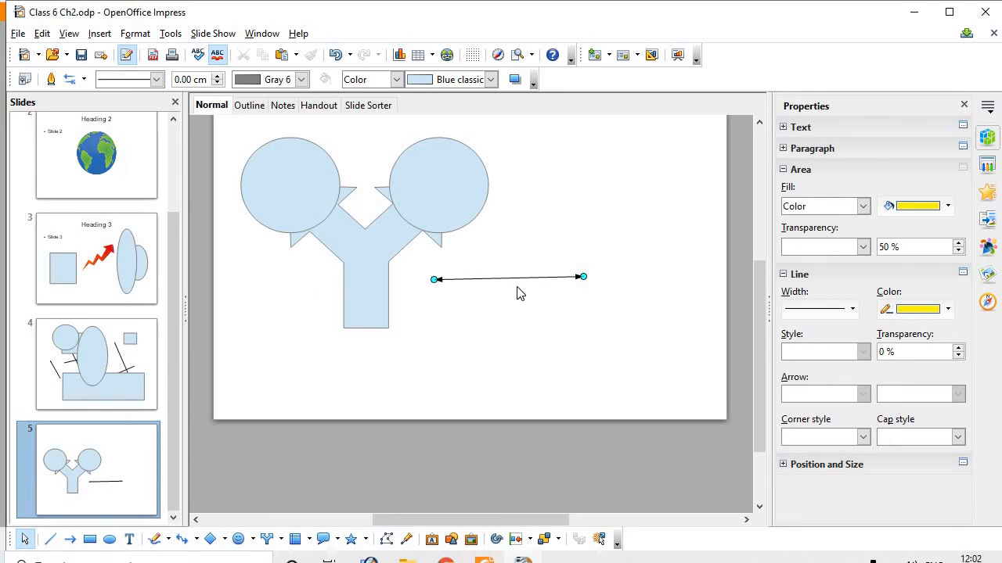
Link the left circle's right side to the left end of the double-headed connector with a curved connector.
left_click(196, 538)
left_click(189, 509)
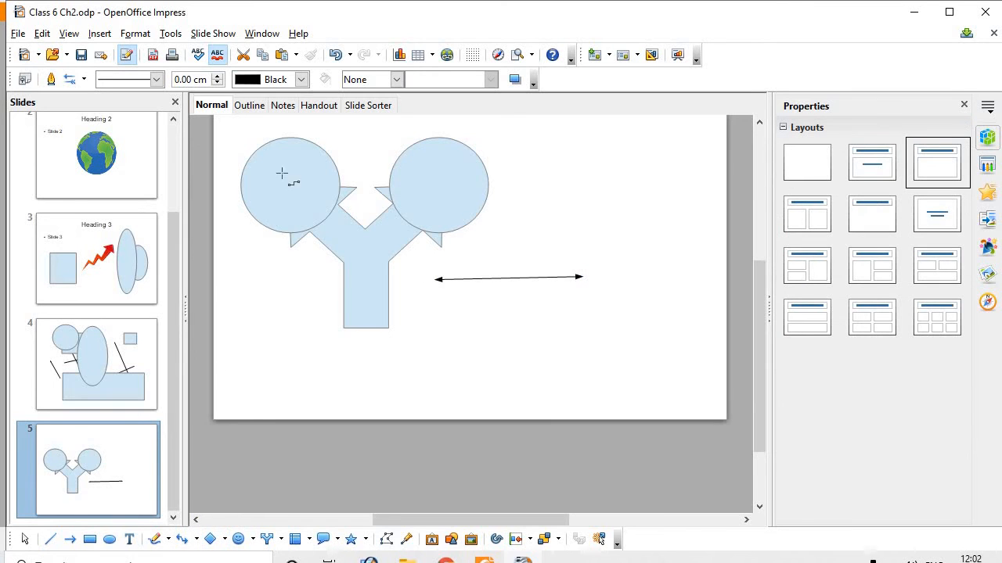
left_click_drag(333, 174, 453, 313)
left_click(460, 368)
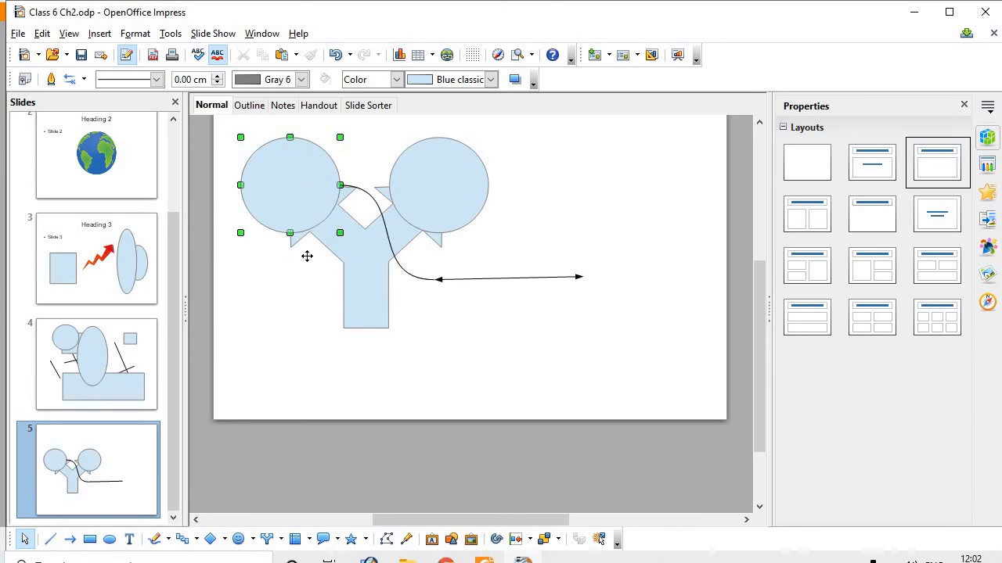
Move the circle attached to the curved connector to the right side of the slide, above the double-headed connector.
left_click_drag(307, 256, 687, 204)
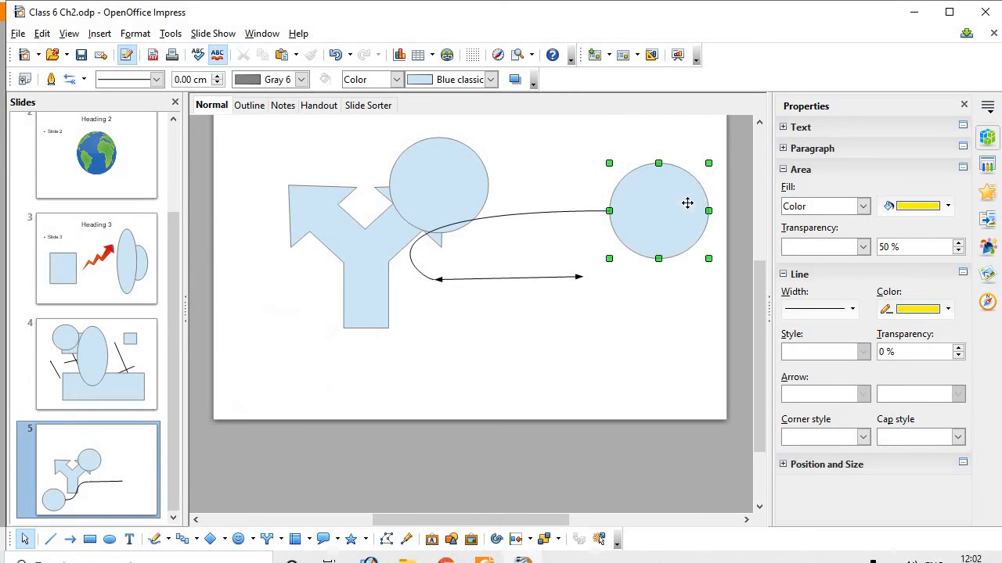
left_click_drag(550, 278, 469, 344)
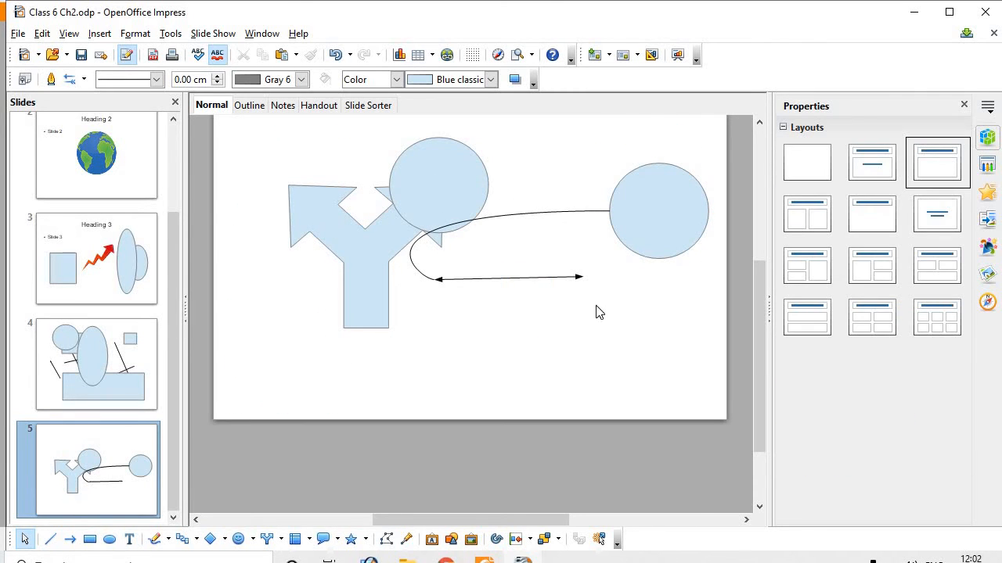
Move the double-headed connector to the lower right, its linked circle onto the Y-shaped arrow's stem, and the other circle beside the arrow's right head.
left_click_drag(563, 284, 661, 363)
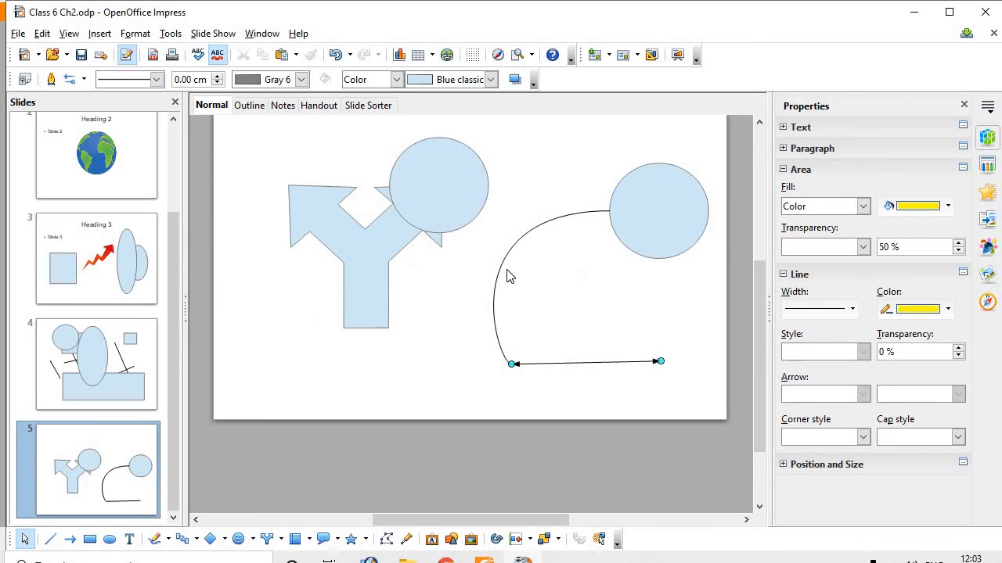
left_click_drag(663, 207, 401, 297)
left_click_drag(449, 191, 529, 208)
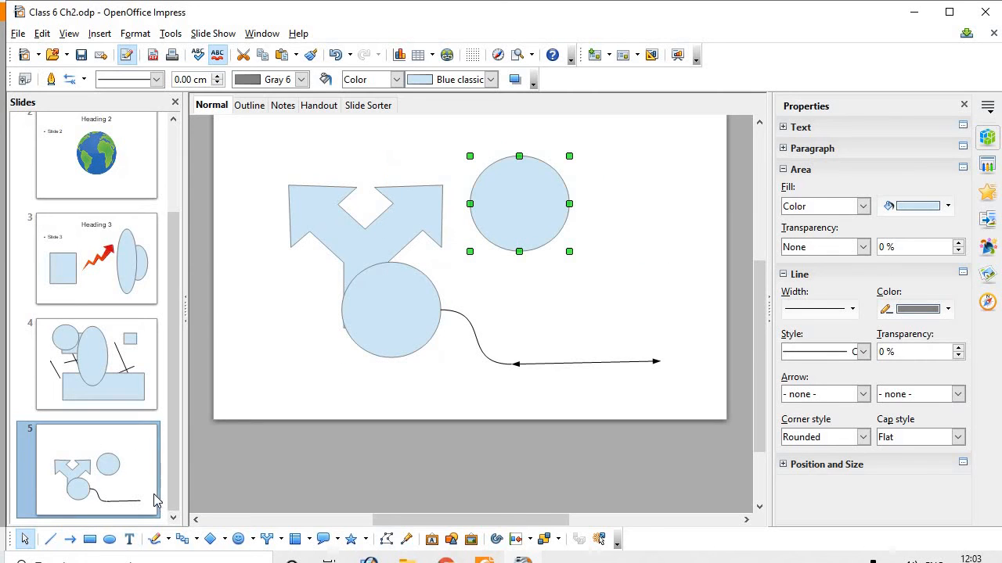
Link the unconnected circle to the middle of the double-headed connector using a line connector without arrowheads.
left_click(198, 540)
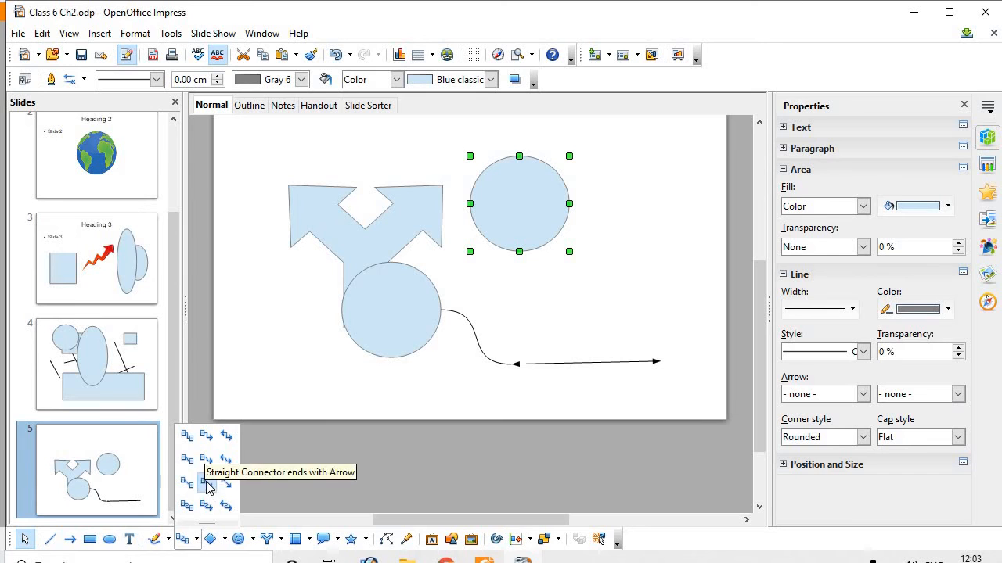
left_click(208, 510)
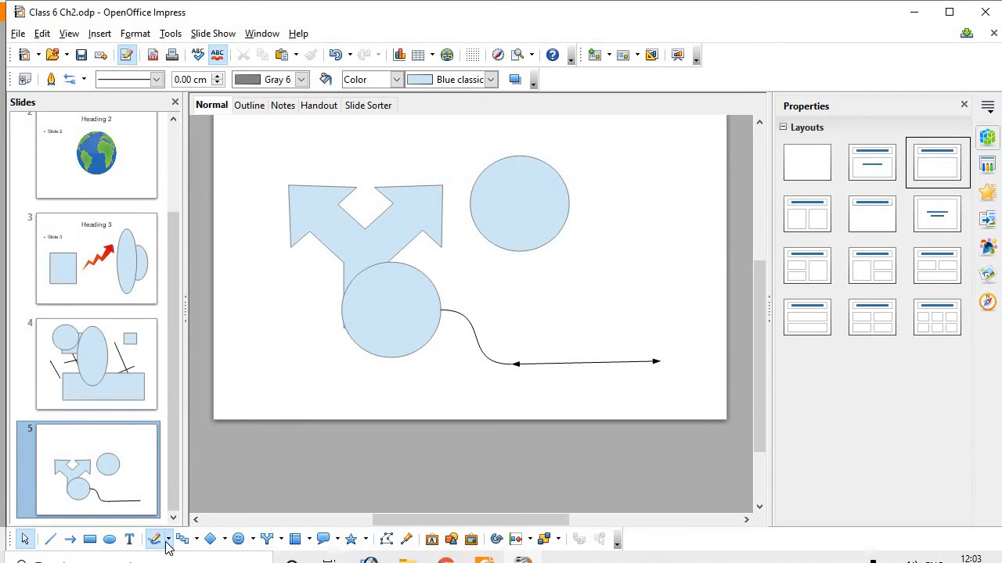
left_click(196, 539)
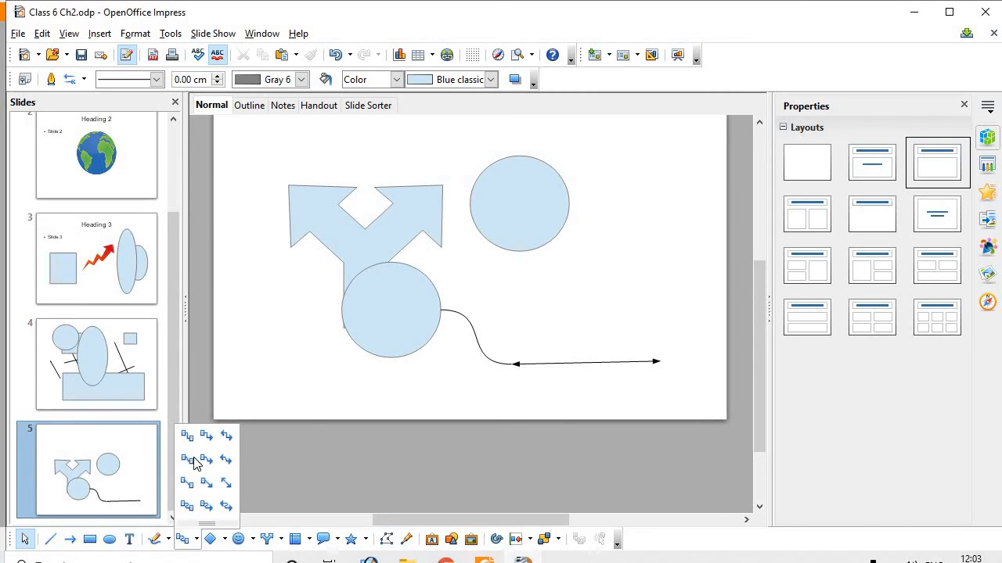
left_click(187, 460)
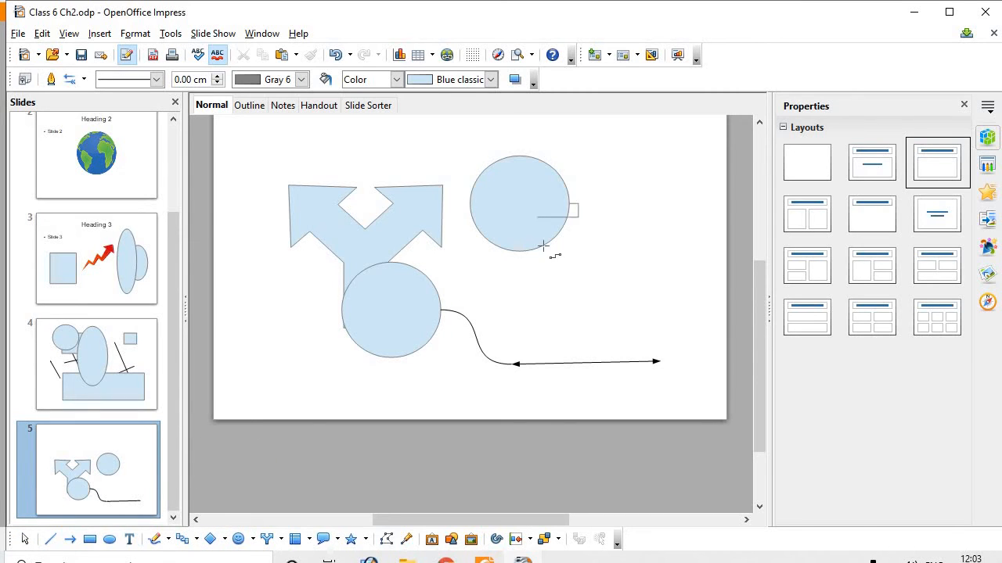
left_click_drag(571, 349, 589, 363)
Move the right circle to the slide's right edge, raise the left circle slightly, and shift the double-headed connector above and between them.
left_click_drag(519, 201, 684, 274)
left_click(391, 340)
left_click_drag(383, 312, 387, 283)
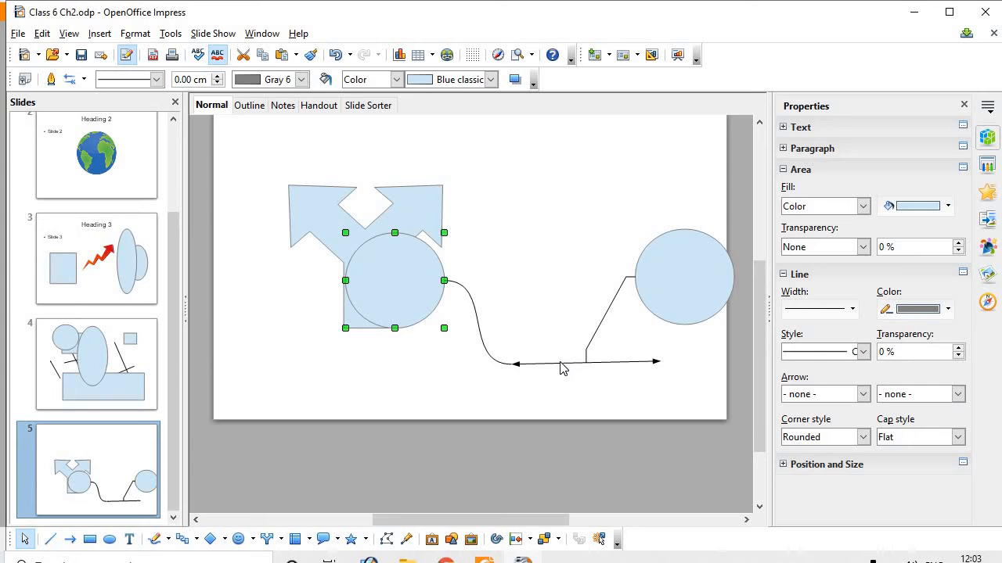
left_click_drag(560, 368, 521, 215)
left_click(588, 288)
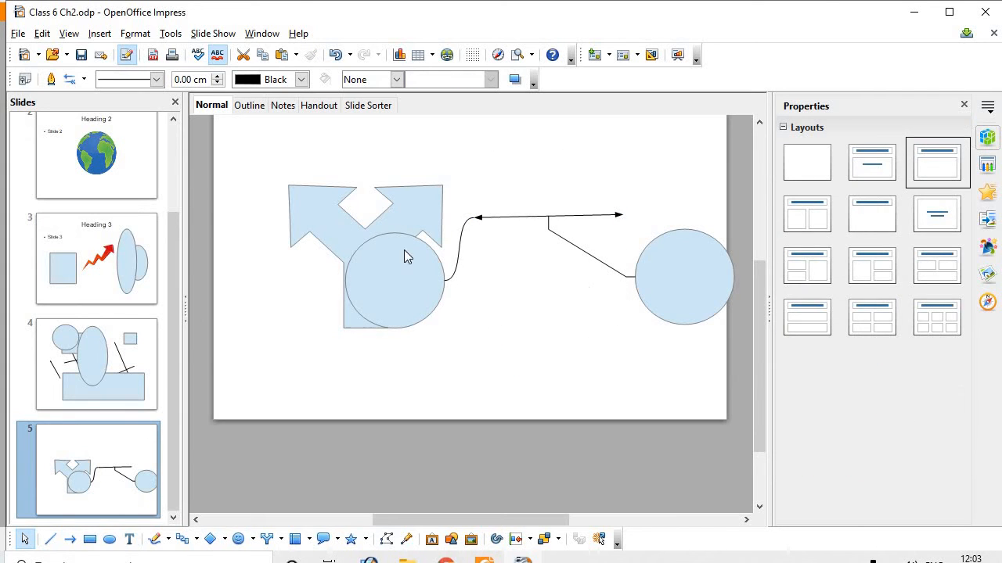
Move the Y-shaped arrow between the two circles and shrink it to about a third of its size.
left_click_drag(415, 196, 578, 305)
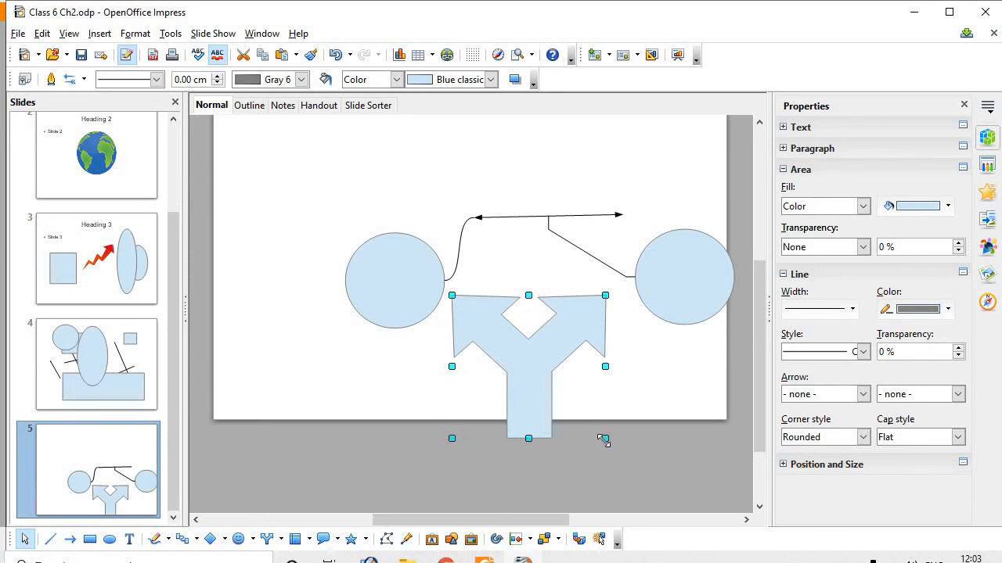
left_click_drag(605, 438, 584, 340)
left_click(640, 348)
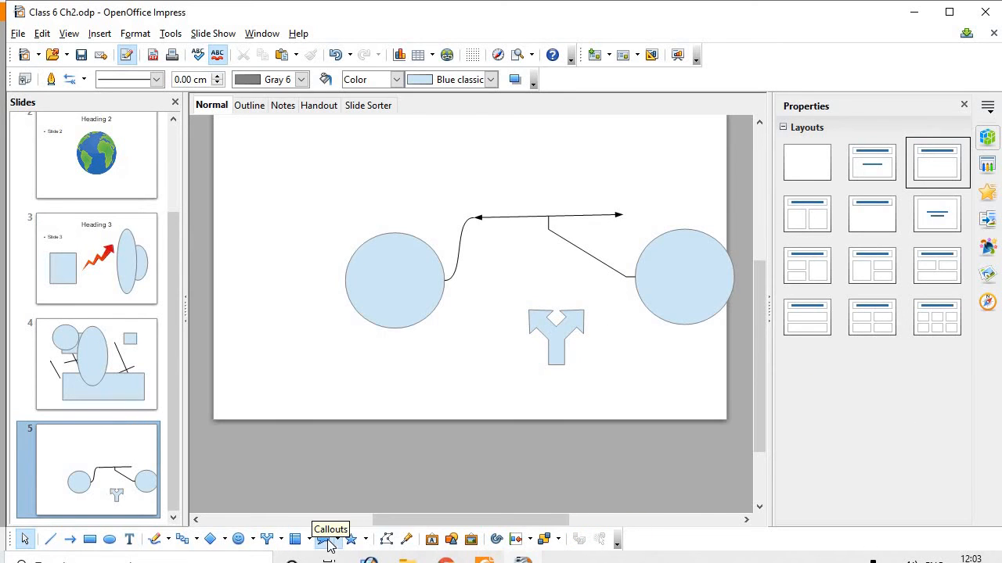
Draw a tall vertical scroll shape over the left circle and shift it to the slide's left edge.
left_click(368, 540)
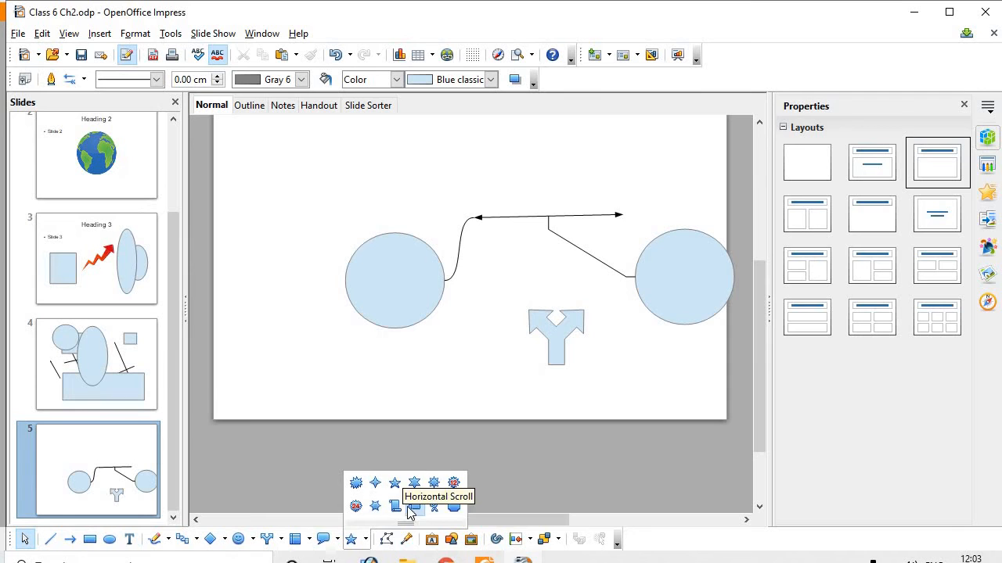
left_click(396, 507)
mouse_move(283, 123)
left_mouse_down()
mouse_move(392, 306)
mouse_move(454, 334)
mouse_move(467, 359)
left_mouse_up()
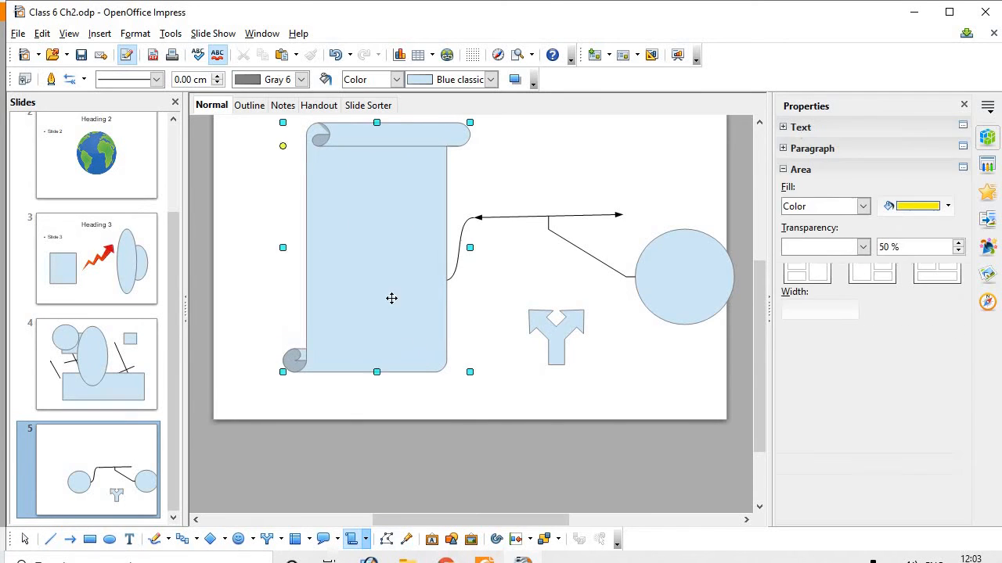
left_click_drag(391, 298, 320, 309)
Move the left circle onto the scroll and bring it in front of the scroll.
left_click_drag(422, 290, 316, 261)
right_click(312, 261)
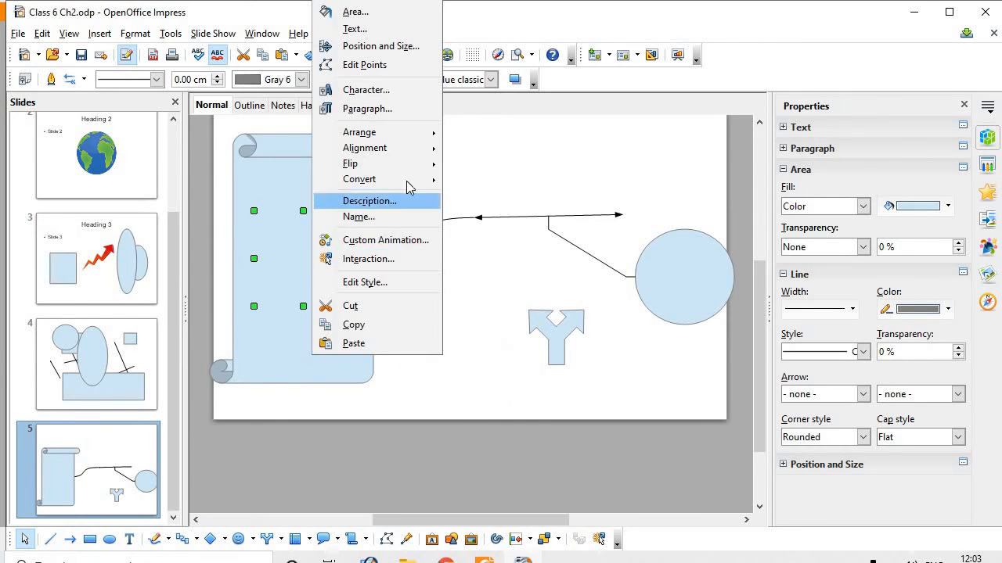
mouse_move(416, 155)
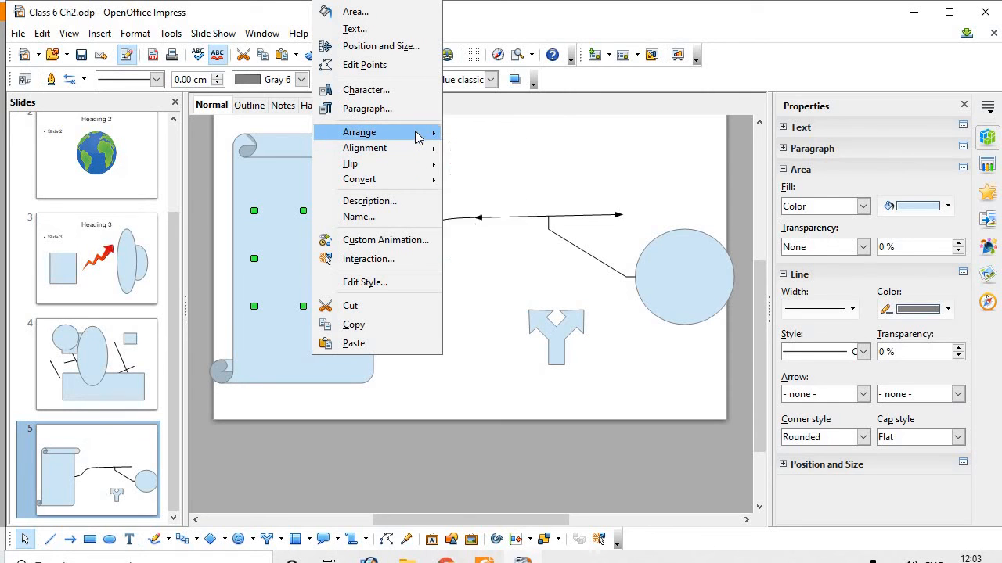
mouse_move(414, 133)
left_click(477, 134)
left_click(462, 199)
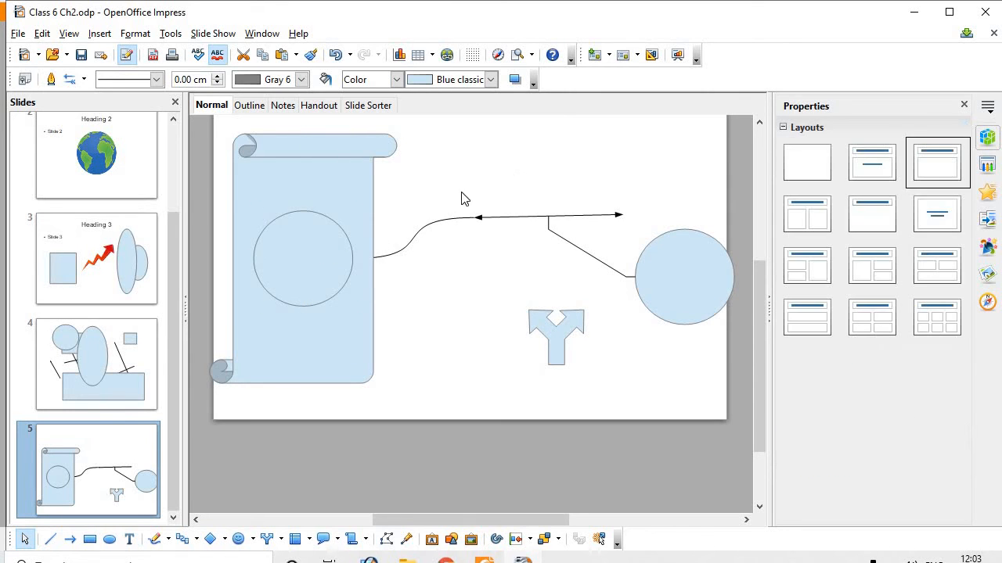
Fill the circle on the scroll with the Chart 11 colour.
mouse_move(314, 256)
left_mouse_down()
mouse_move(440, 217)
mouse_move(307, 252)
left_mouse_up()
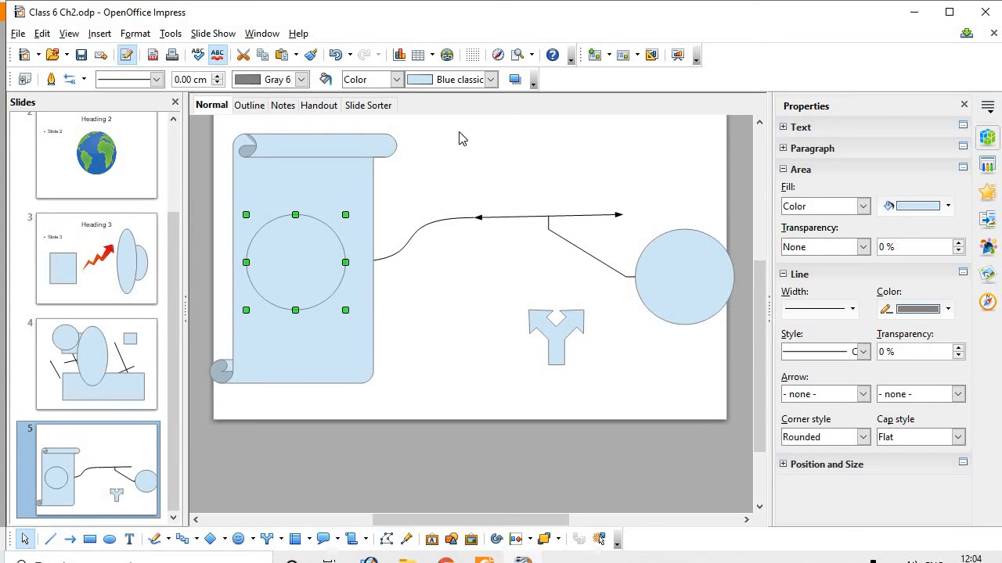
left_click(490, 80)
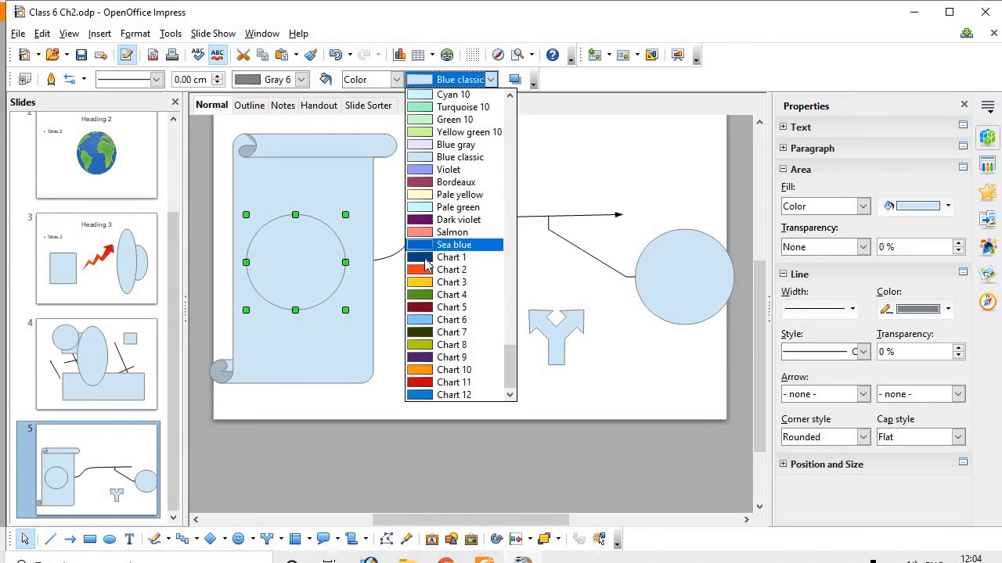
left_click(427, 382)
left_click(441, 330)
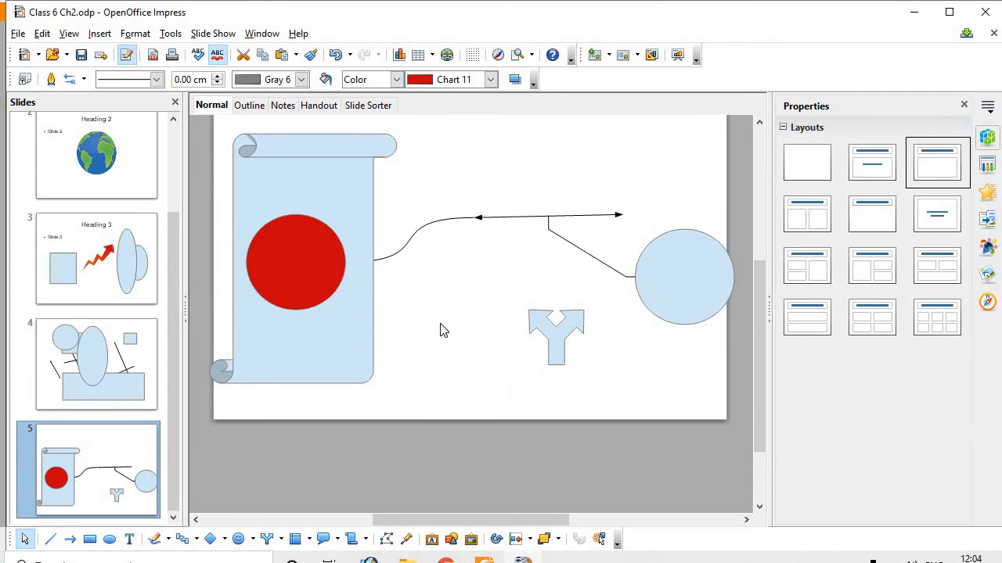
Centre the red circle on the scroll and move the blue circle and the small Y-shaped arrow further left.
left_click(303, 266)
left_click_drag(317, 262, 284, 282)
left_click(454, 306)
left_click(490, 322)
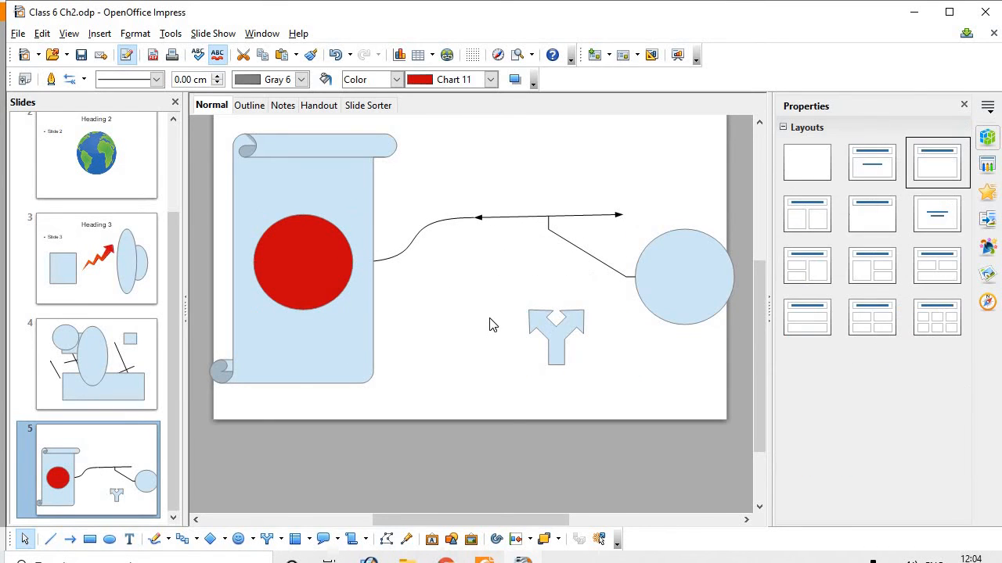
left_click_drag(688, 286, 637, 312)
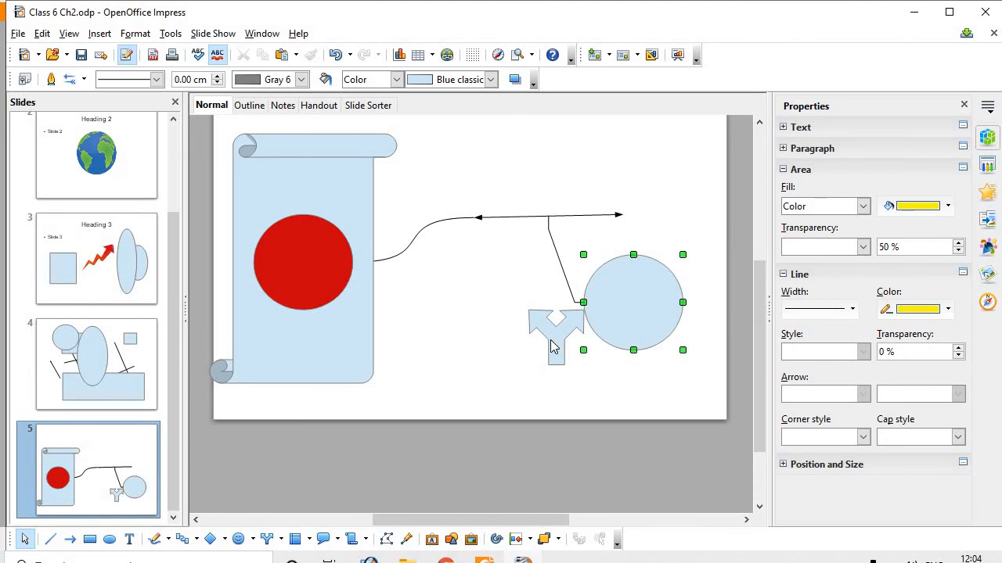
left_click_drag(545, 331, 472, 297)
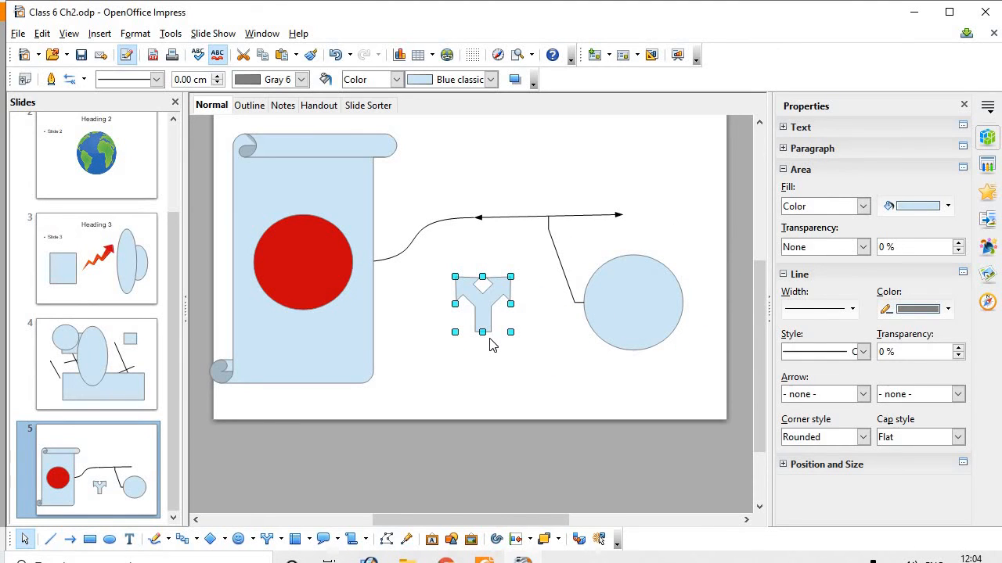
Draw a wide, flat wavy flowchart shape above the double-headed connector.
left_click(311, 540)
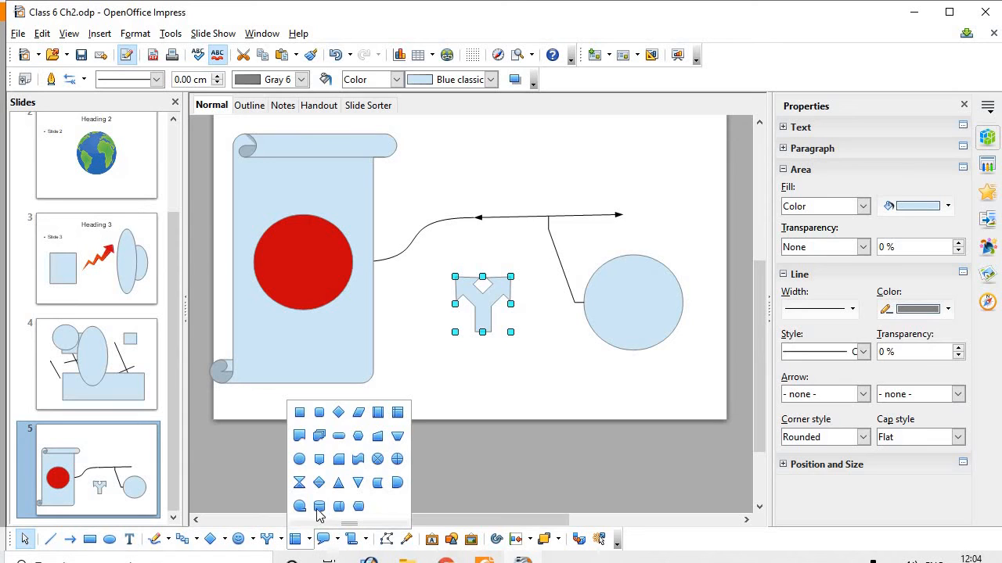
left_click(358, 461)
left_click_drag(481, 140, 675, 177)
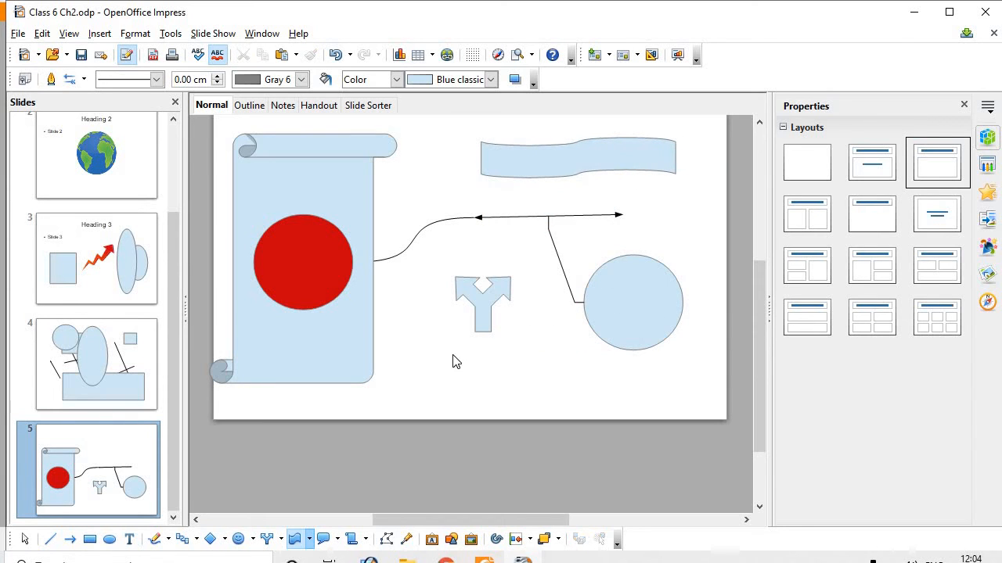
Draw a cloud callout over the small Y-shaped arrow, overlapping the scroll's right edge.
left_click(336, 544)
left_click(329, 462)
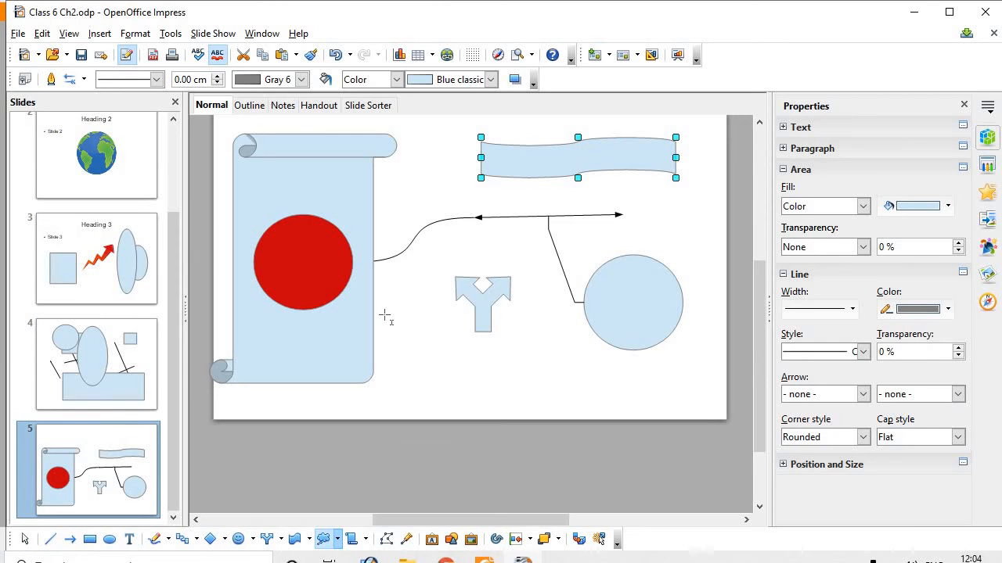
left_click_drag(338, 248, 528, 368)
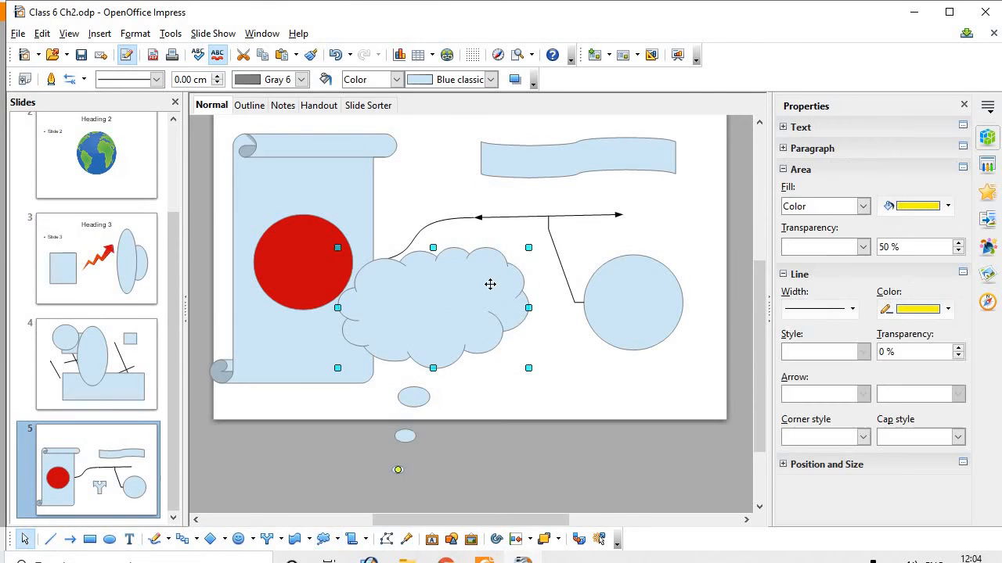
Swing the cloud callout's tail out to the left across the scroll and place the cloud over the Y-shaped arrow.
left_click_drag(490, 284, 626, 218)
left_click_drag(532, 404, 318, 268)
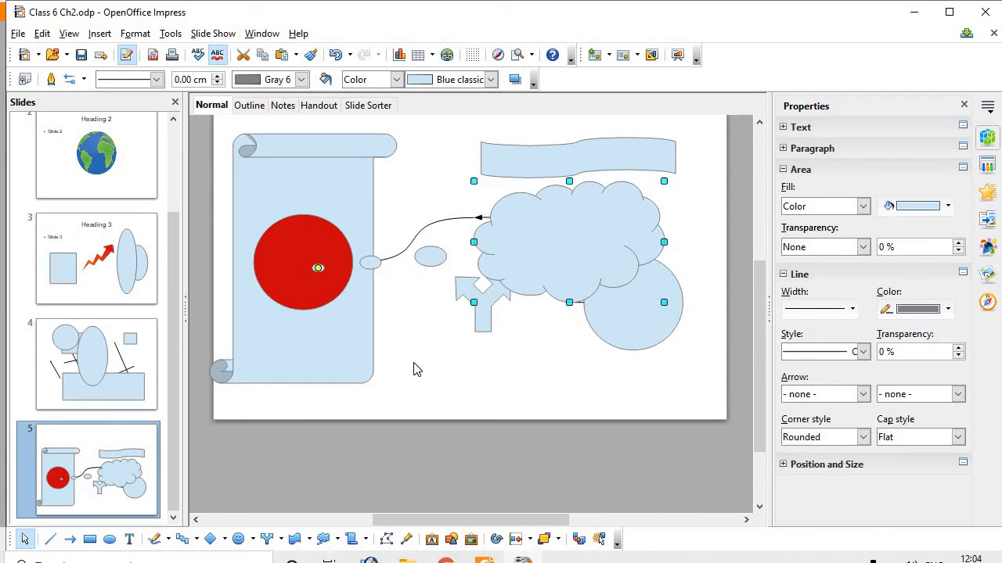
left_click(415, 369)
left_click_drag(510, 273, 479, 313)
scroll(383, 401, "down", 3)
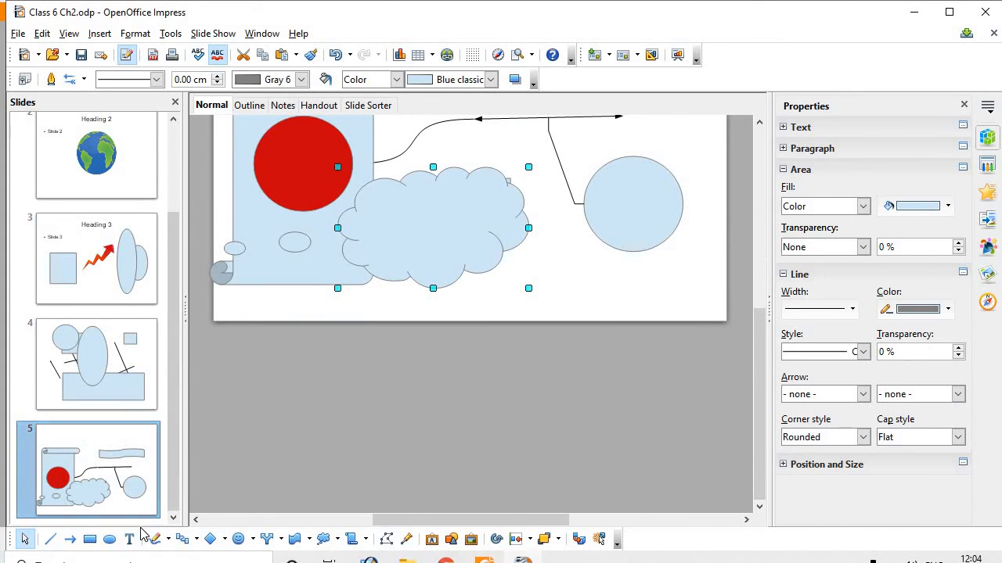
Insert a new slide after slide 5 and give it the blank layout.
right_click(142, 515)
left_click(191, 331)
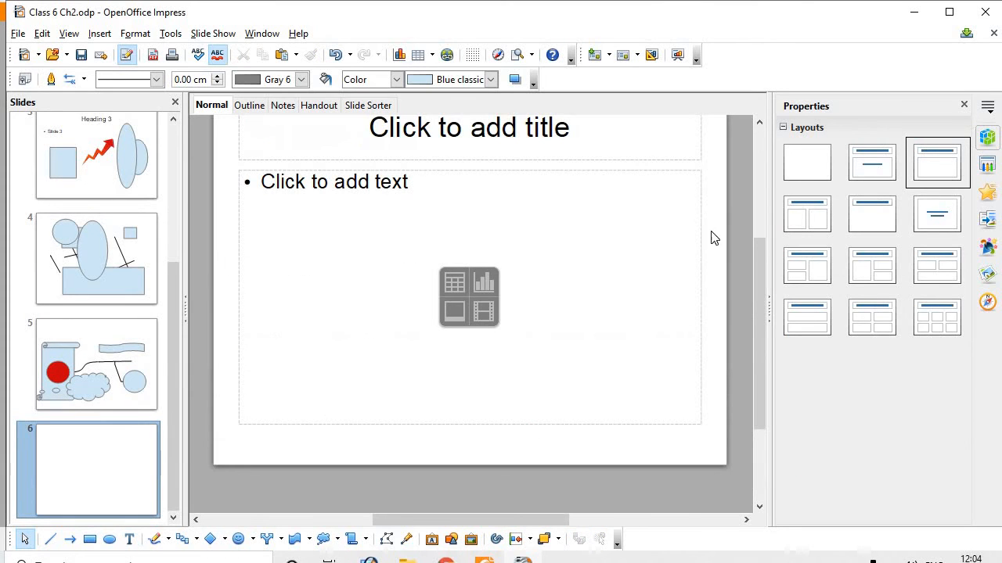
left_click(807, 162)
scroll(509, 360, "up", 3)
scroll(489, 425, "down", 3)
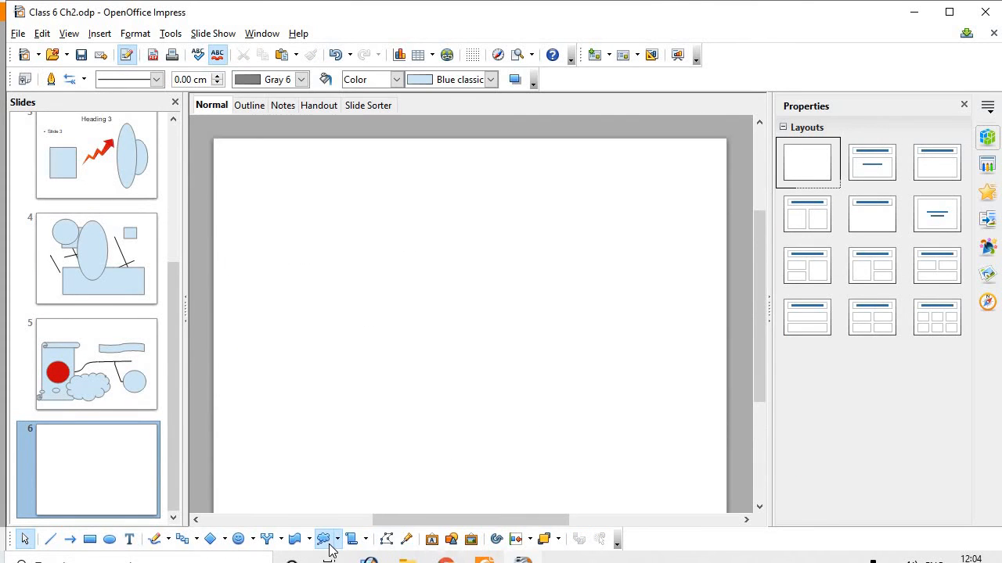
Draw a small cloud callout near the upper-left corner of slide 6.
left_click(336, 540)
left_click(331, 487)
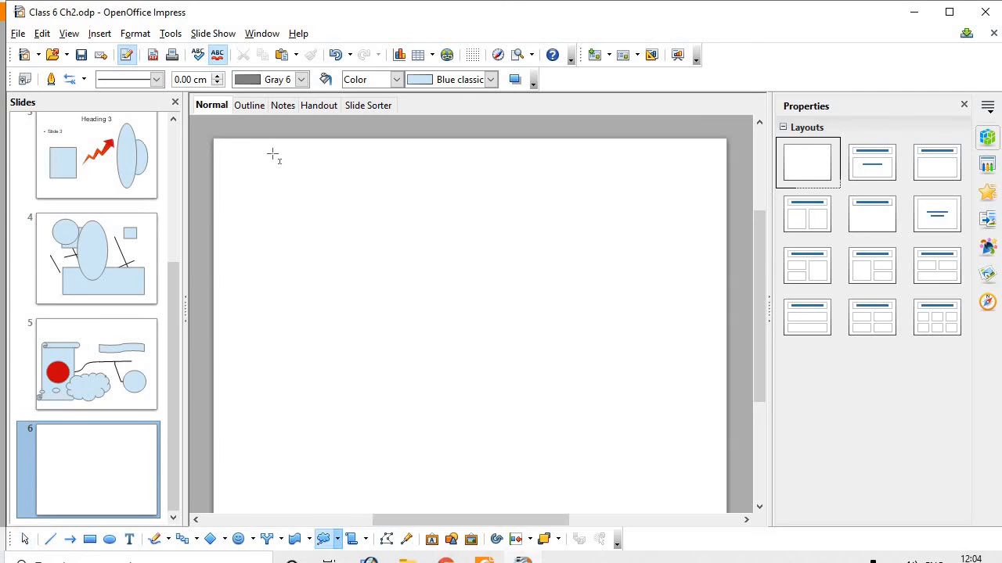
left_click(330, 539)
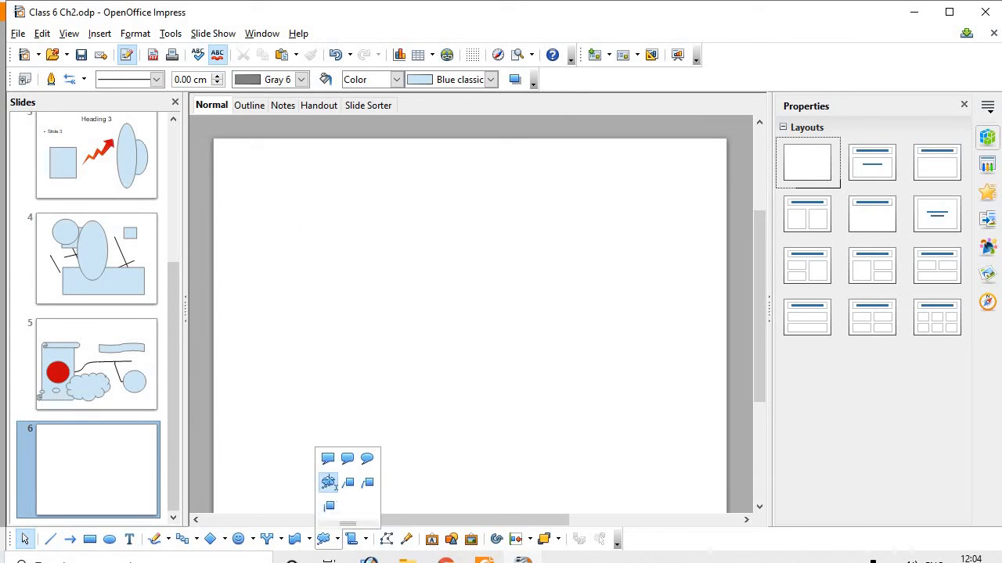
left_click(331, 482)
left_click_drag(281, 178, 379, 244)
left_click(415, 294)
left_click(348, 217)
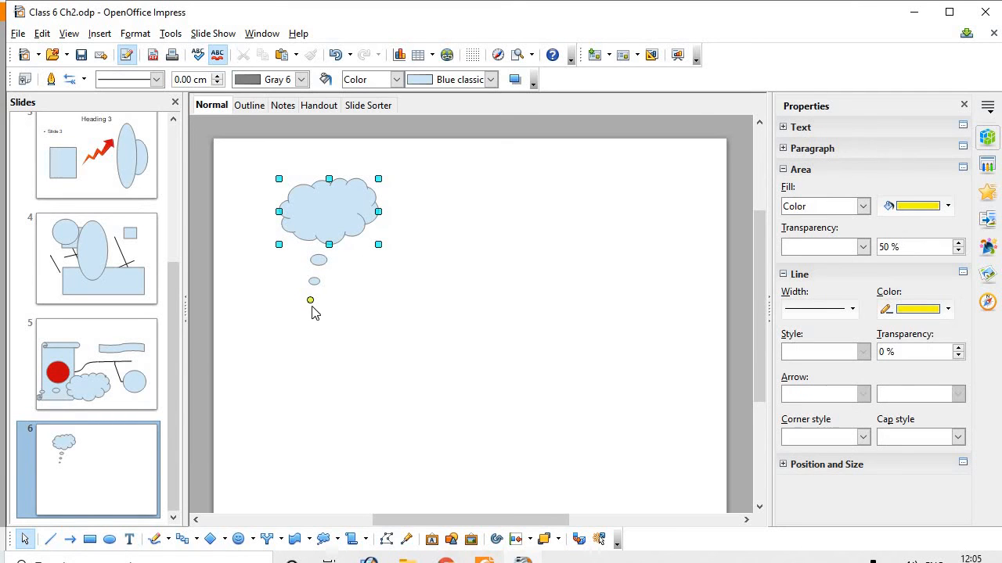
Extend the cloud callout's tail to the slide's lower right and enlarge the cloud to cover most of the slide's width.
left_click_drag(311, 301, 657, 459)
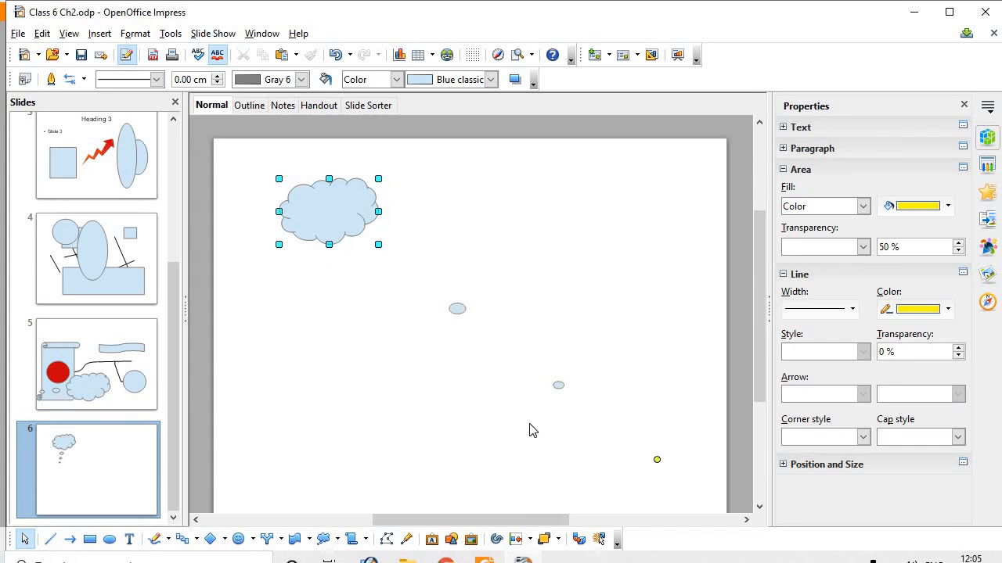
left_click(355, 206)
left_click_drag(482, 227, 618, 321)
left_click(375, 210)
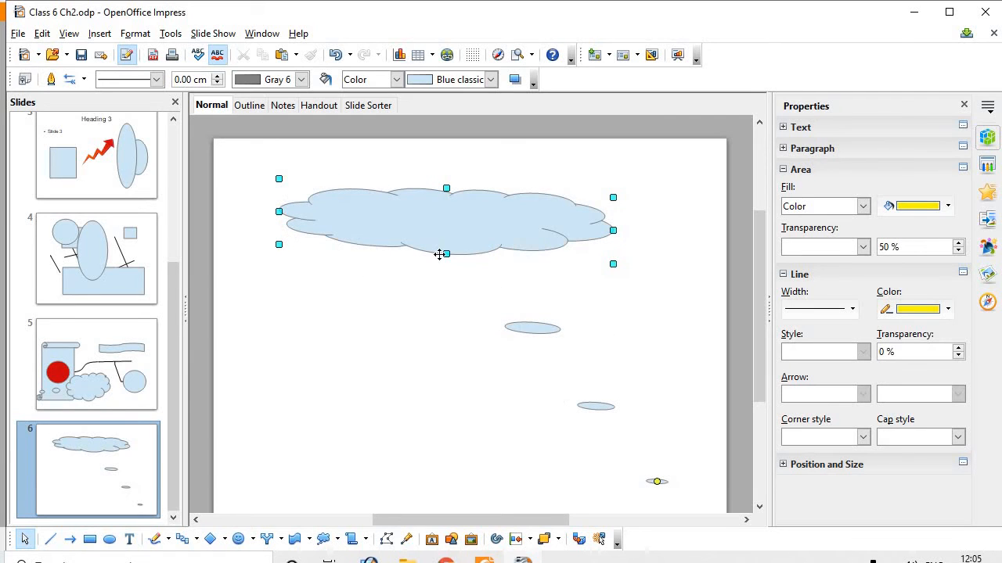
left_click_drag(445, 254, 446, 402)
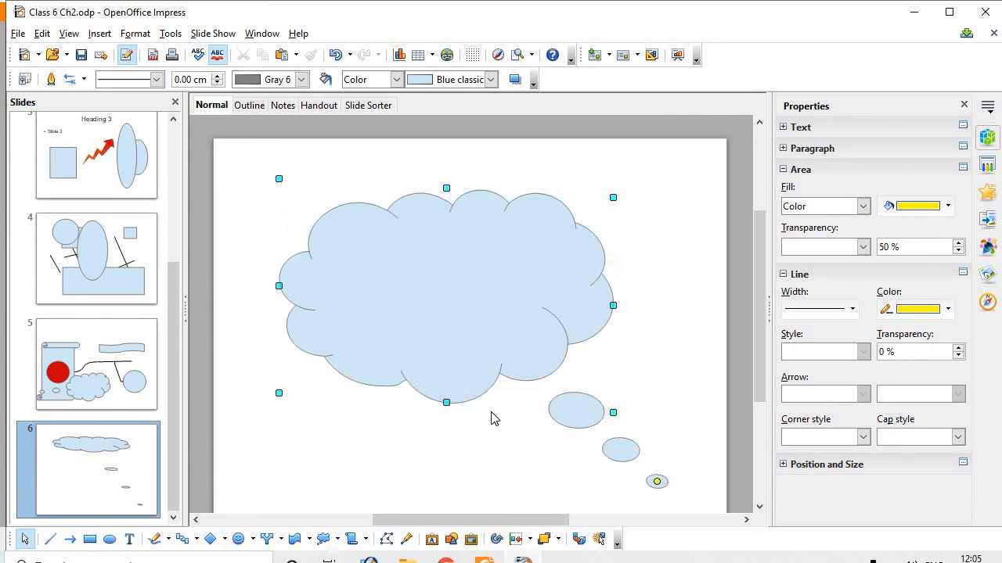
Move the cloud callout to the upper-left corner of slide 6 and reposition the end of its tail.
left_click(498, 324)
left_click_drag(499, 324, 435, 266)
left_click(599, 432)
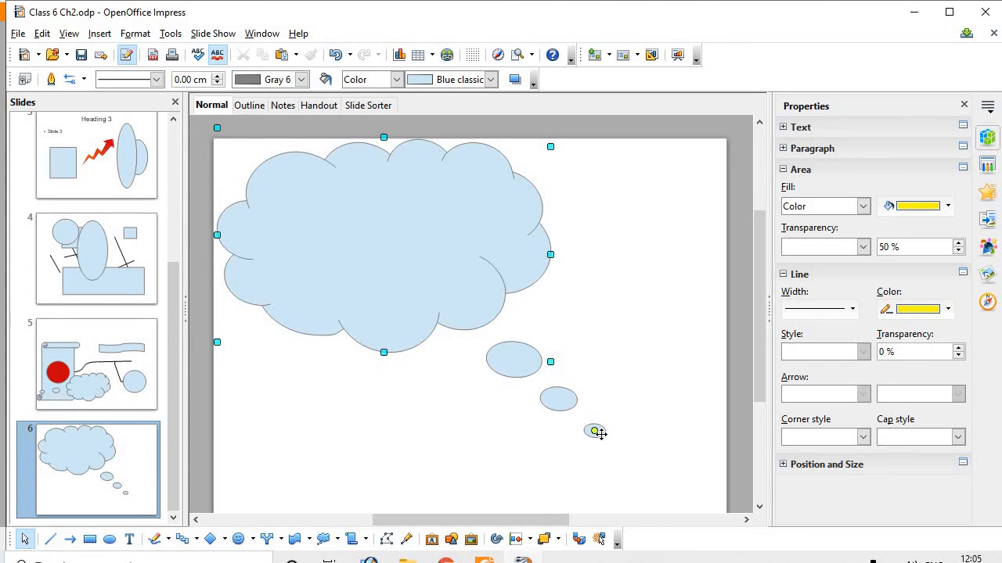
left_click_drag(595, 429, 627, 388)
Move the cloud callout down toward the middle of slide 6 and swing its tail to the slide's upper-right corner.
left_click(666, 430)
left_click(663, 448)
left_click(508, 408)
left_click(662, 376)
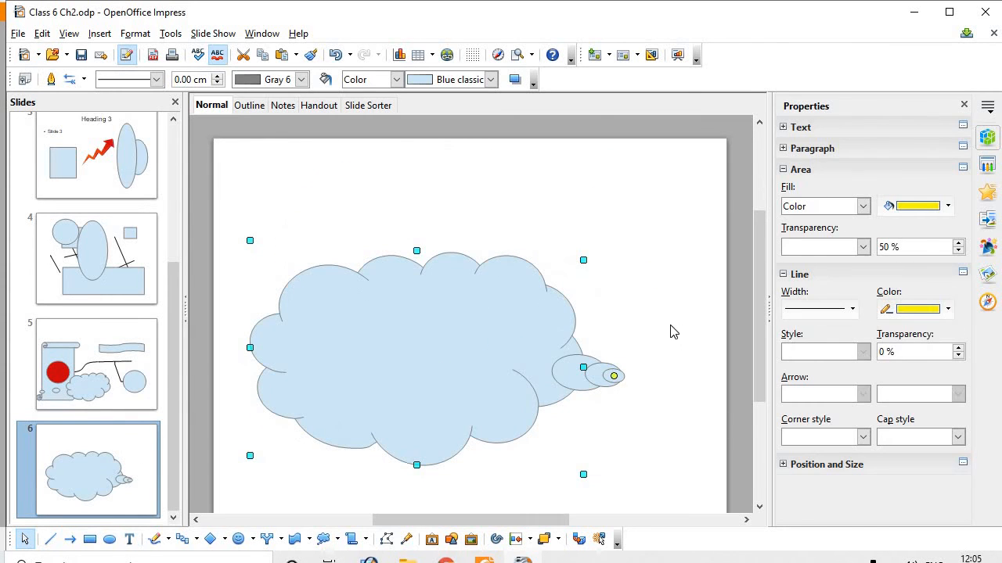
left_click(661, 344)
left_click(613, 377)
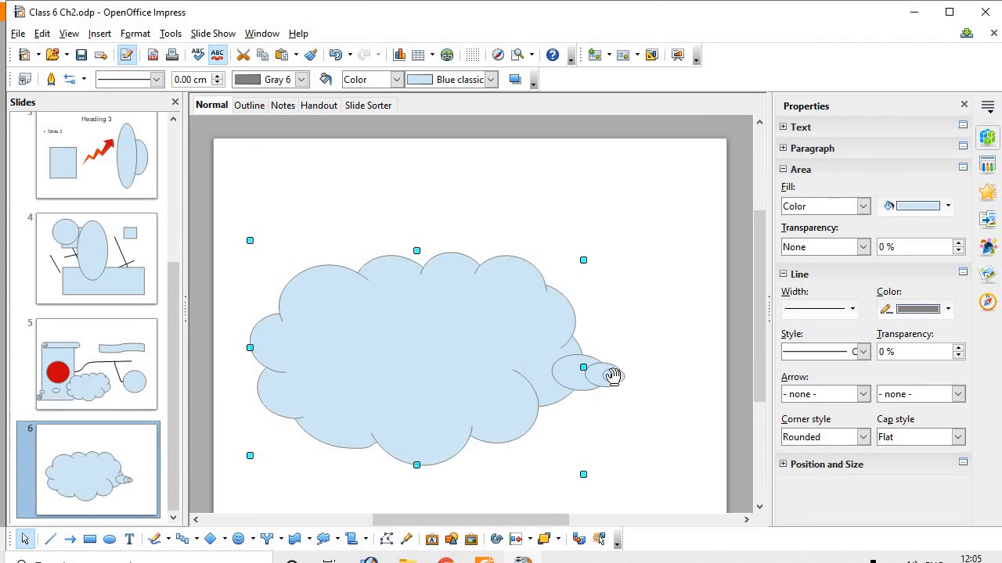
left_click_drag(614, 377, 694, 167)
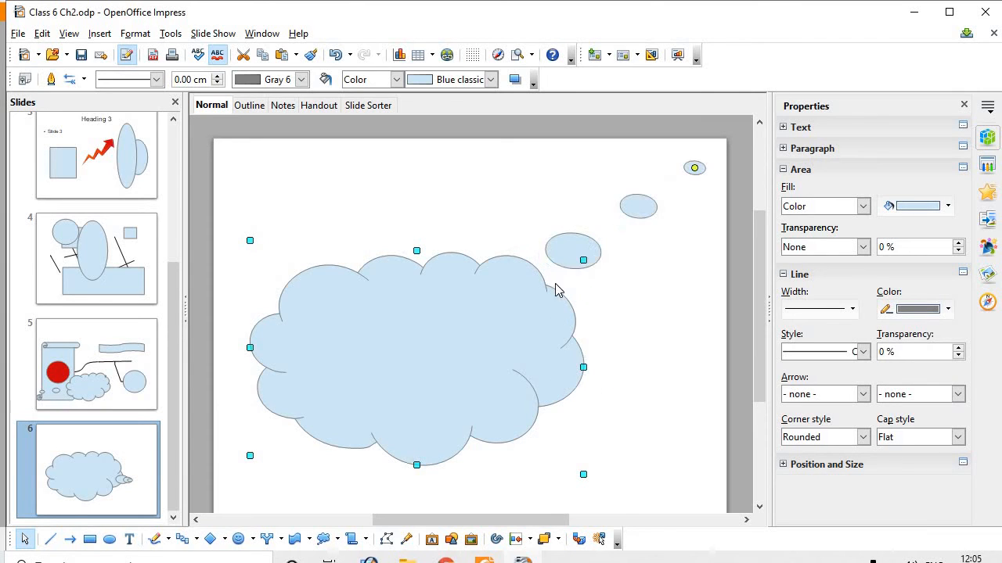
Fill the cloud callout with the Turquoise 10 colour.
left_click(432, 304)
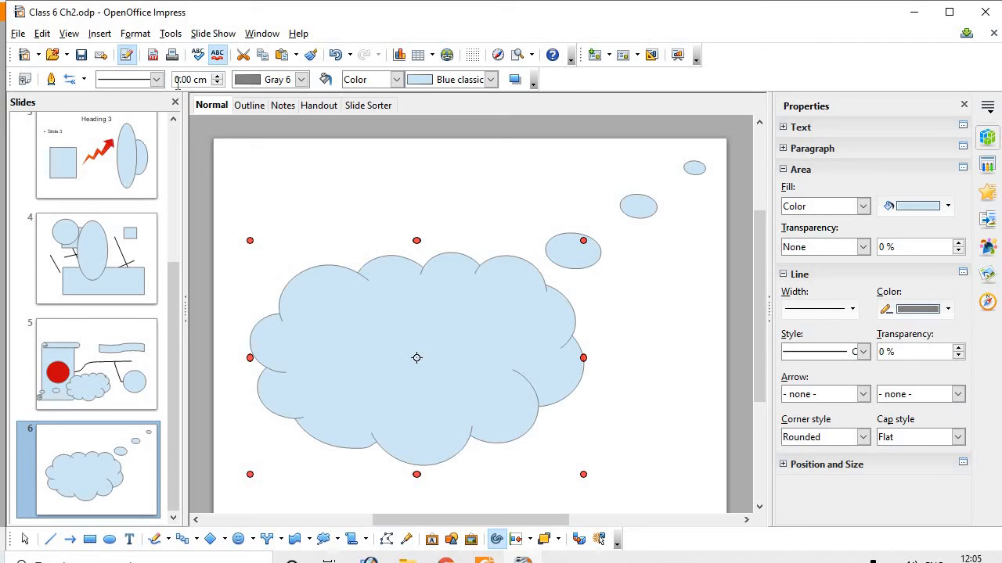
left_click(397, 80)
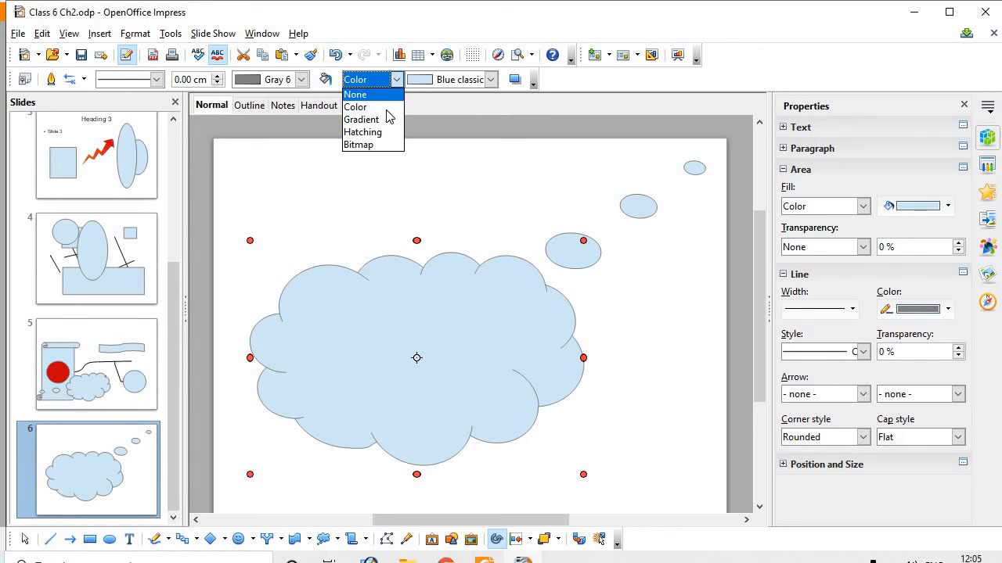
left_click(490, 83)
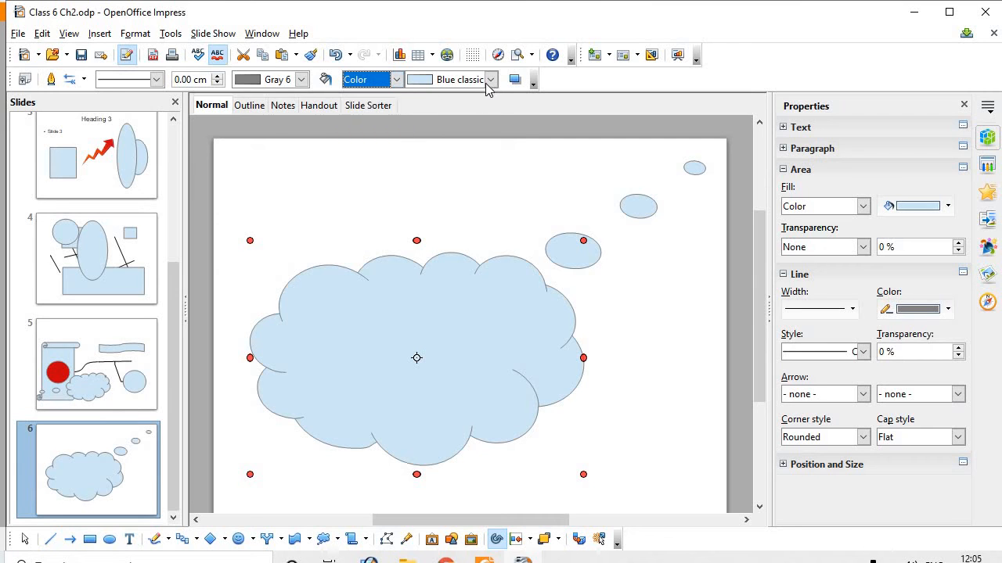
left_click(489, 80)
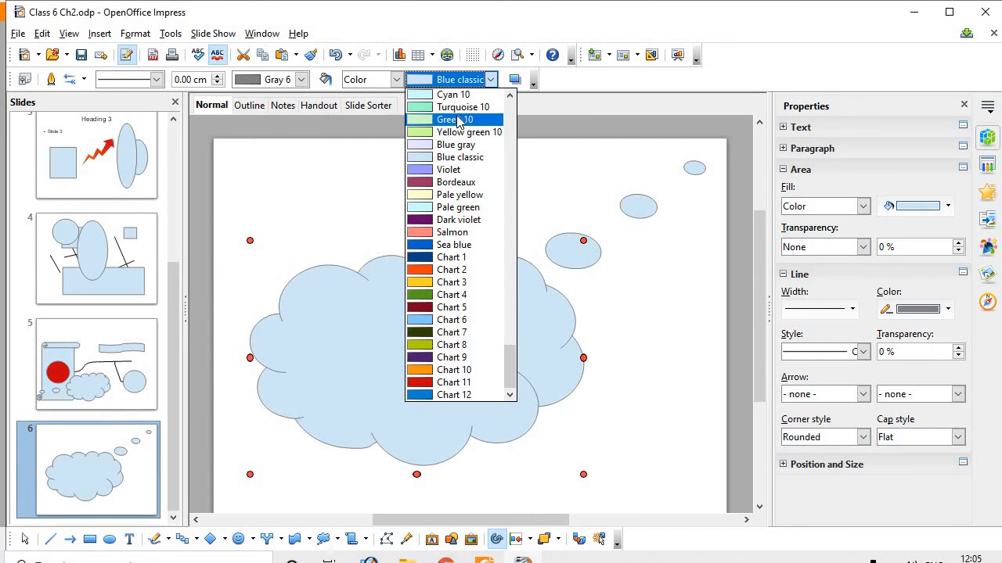
left_click(461, 108)
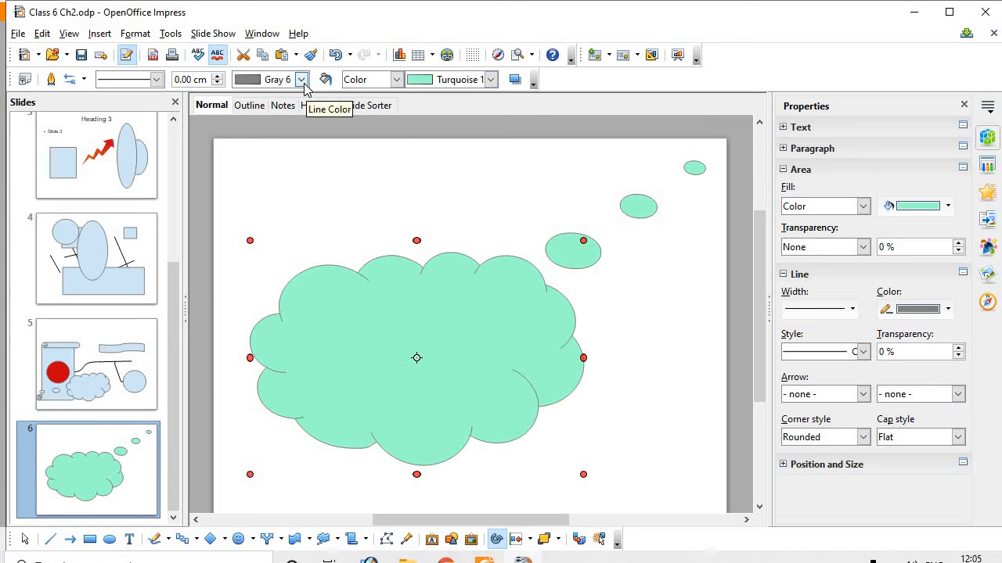
right_click(382, 275)
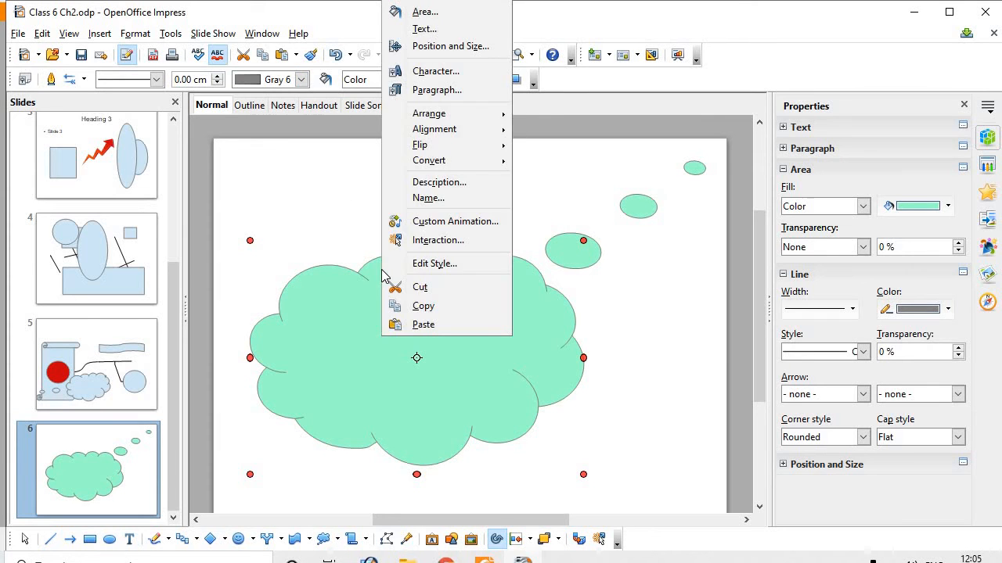
left_click(307, 184)
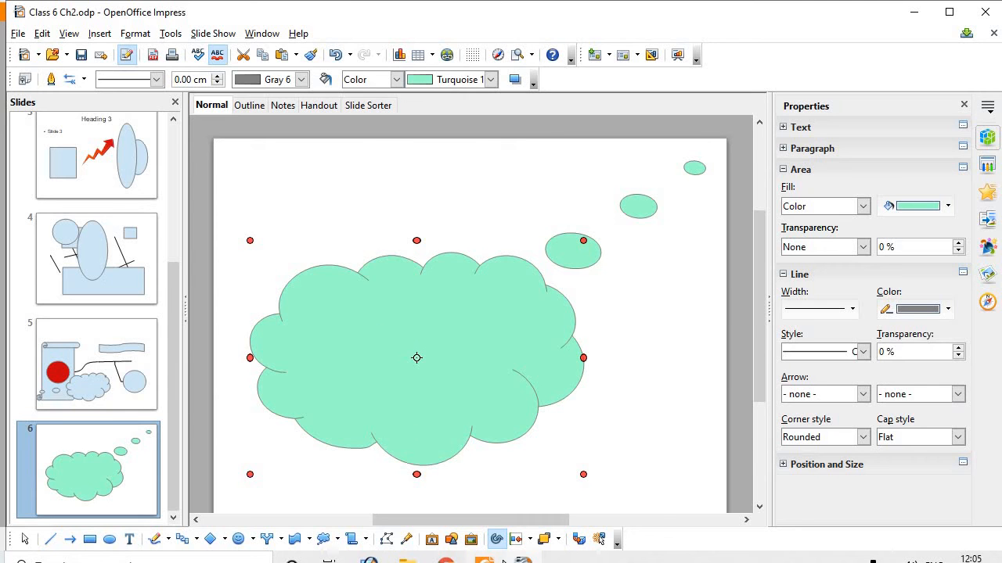
Check the textbook section on inserting Fontwork in the PDF viewer, return to the presentation and deselect the cloud callout.
key("alt+Tab")
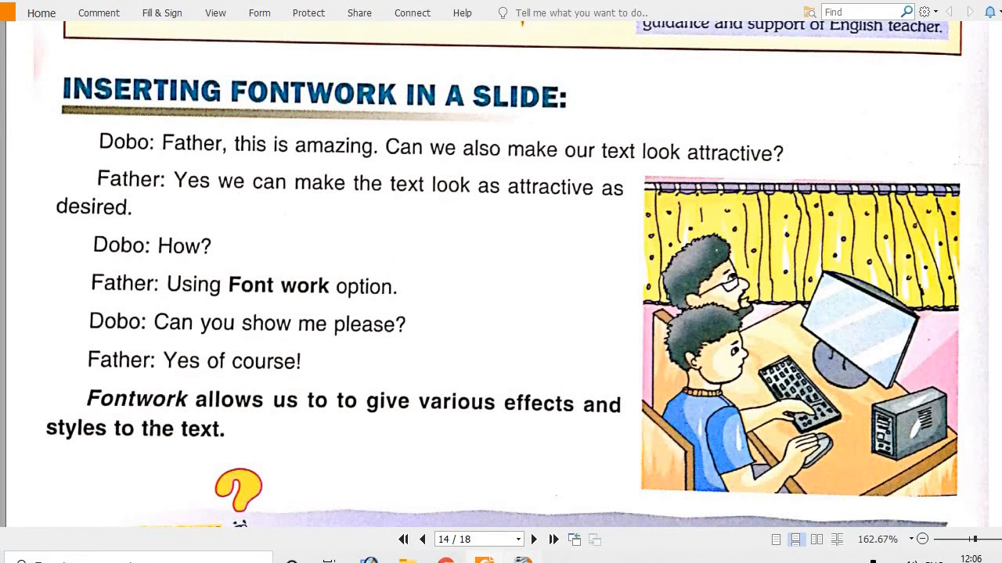
key("alt+Tab")
left_click(375, 204)
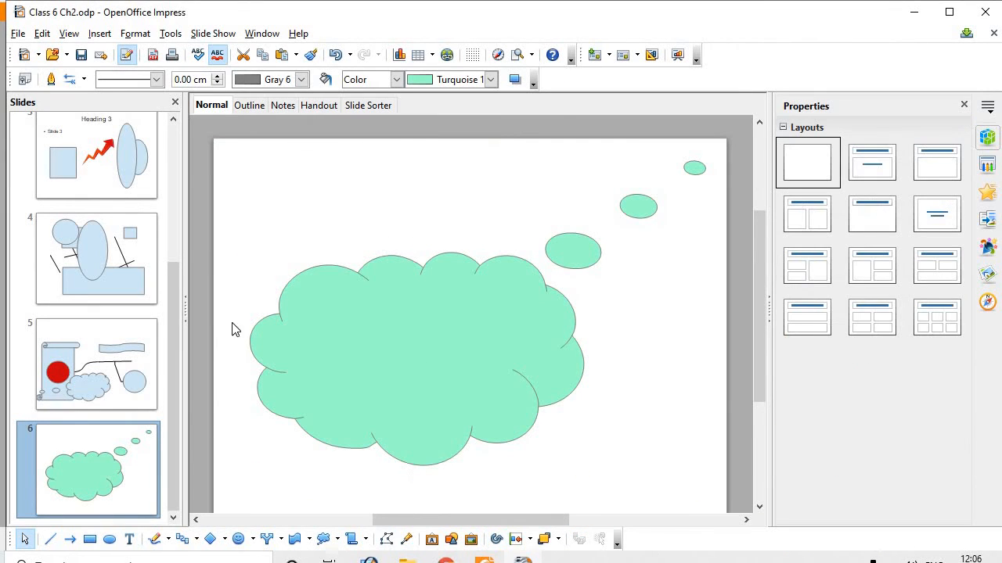
Add a text box reading "Hello" above the cloud callout on slide 6.
left_click(130, 539)
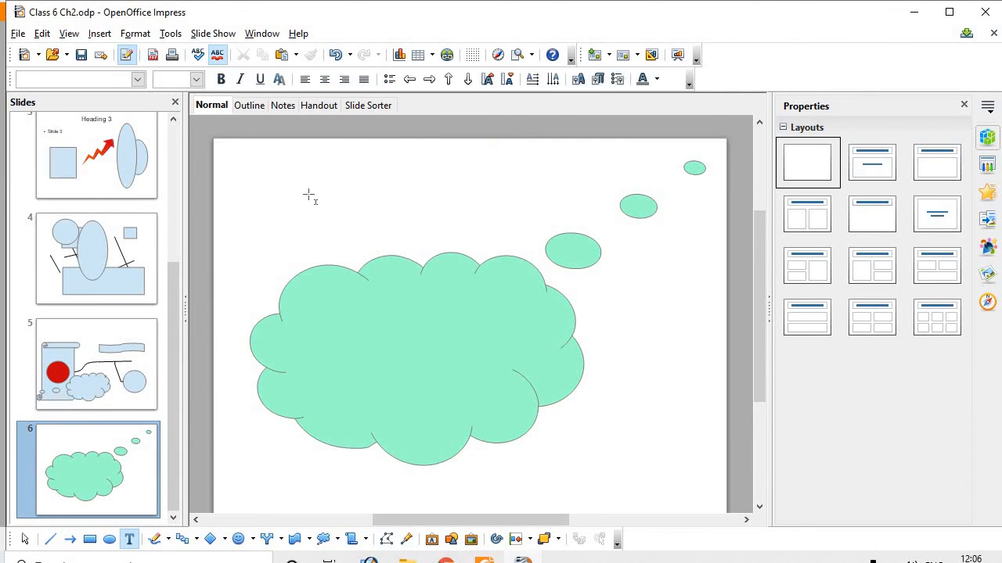
left_click(313, 195)
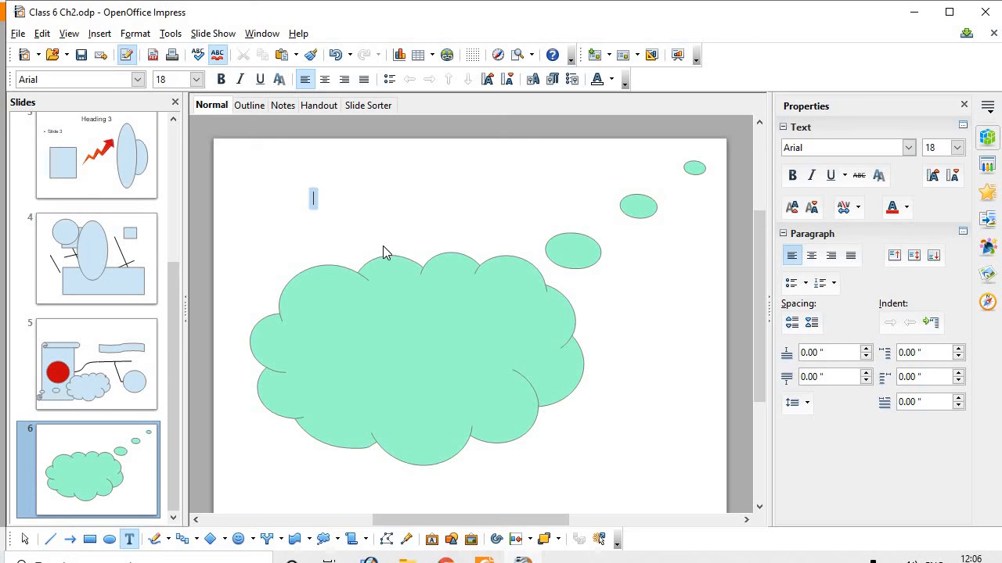
type("Hello")
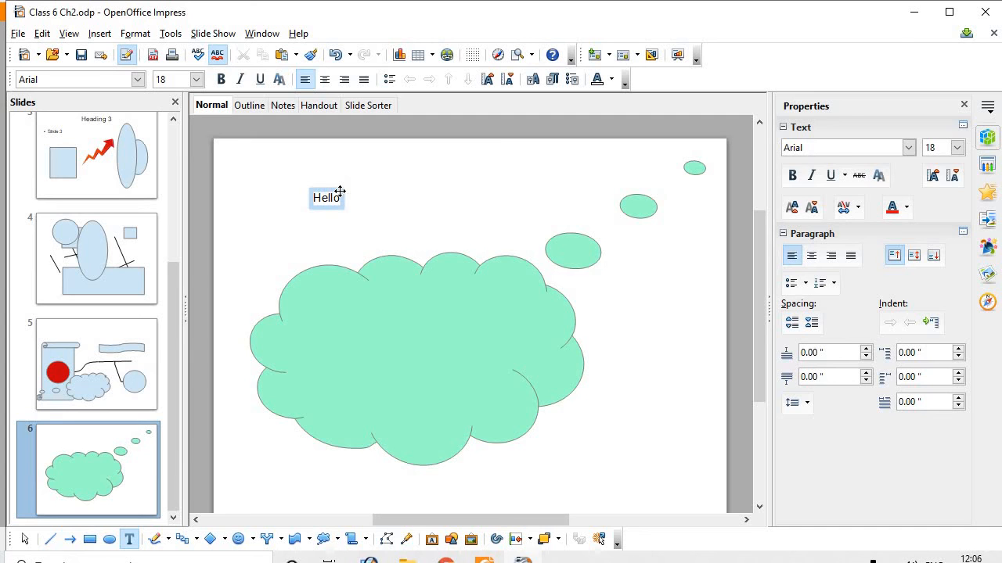
left_click(367, 198)
Rotate the "Hello" text box clockwise so its text slopes diagonally down to the right.
left_click(324, 197)
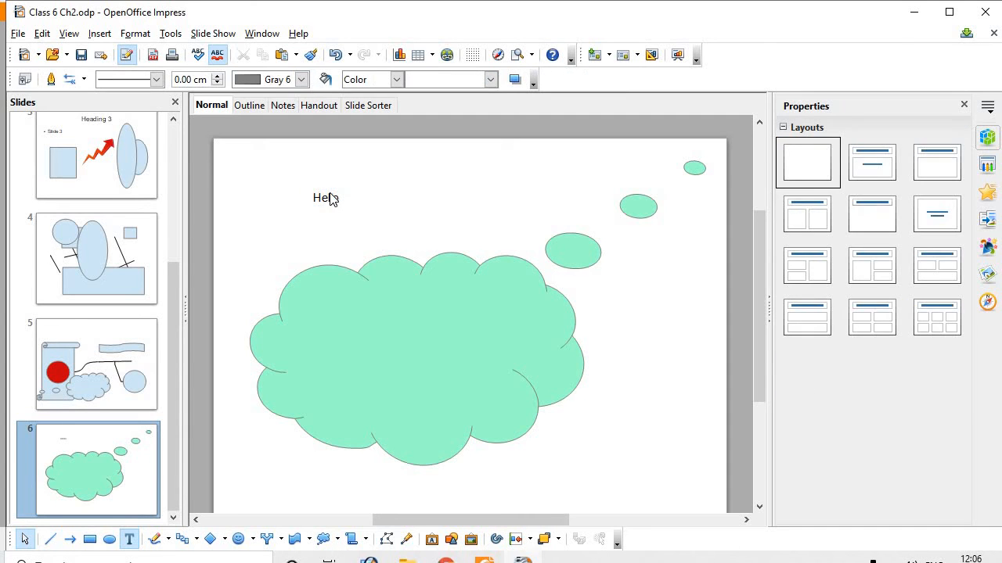
left_click(328, 197)
left_click(343, 208)
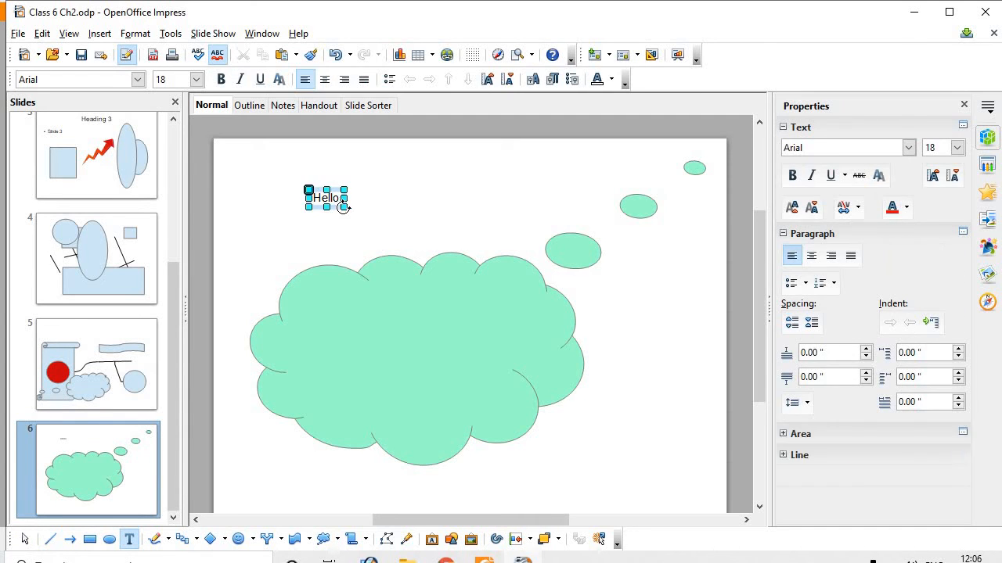
left_click(343, 208)
left_click_drag(356, 218, 329, 267)
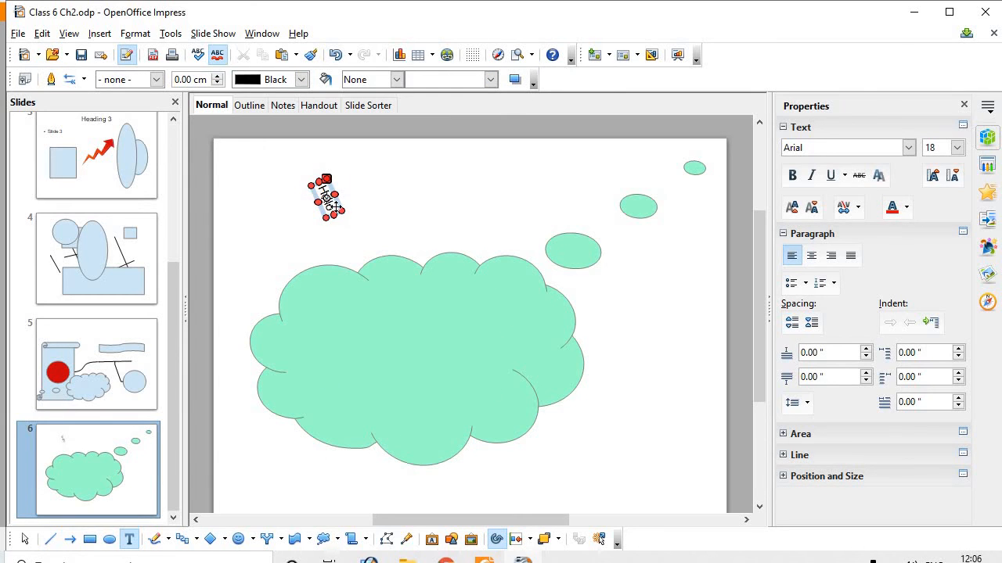
left_click_drag(341, 211, 386, 219)
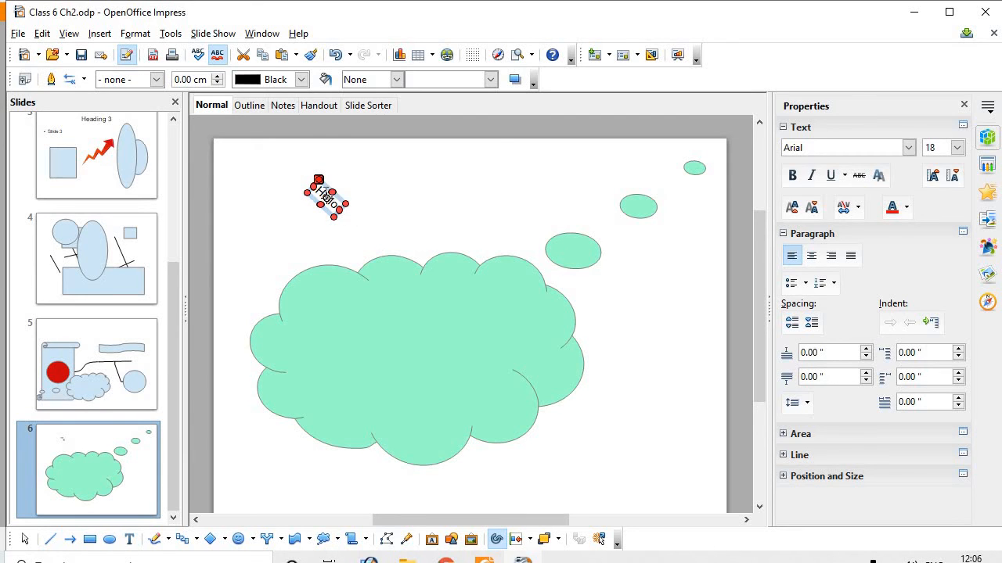
Set the font size of the "Hello" text to 44.
double_click(325, 197)
double_click(328, 198)
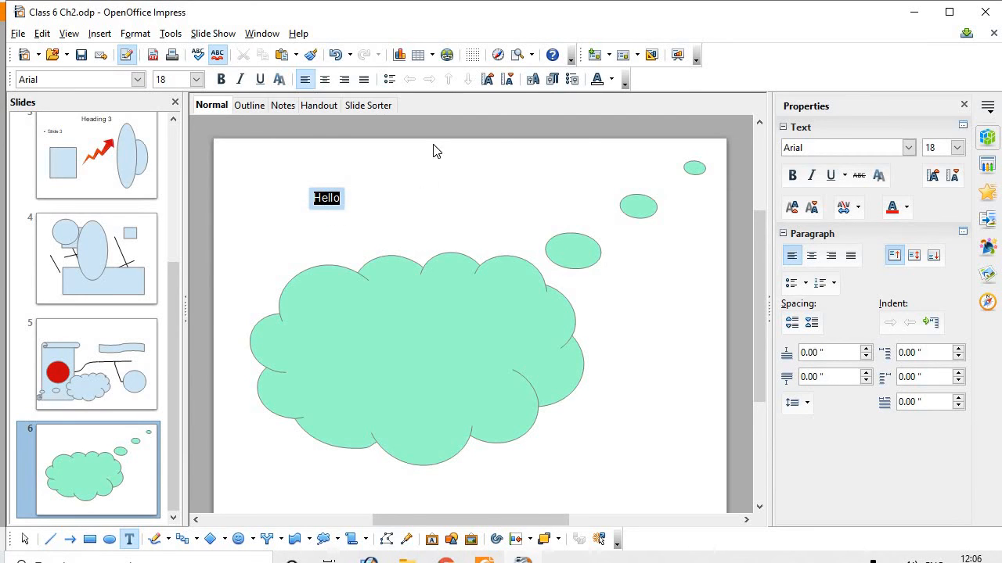
left_click(956, 147)
left_click(957, 148)
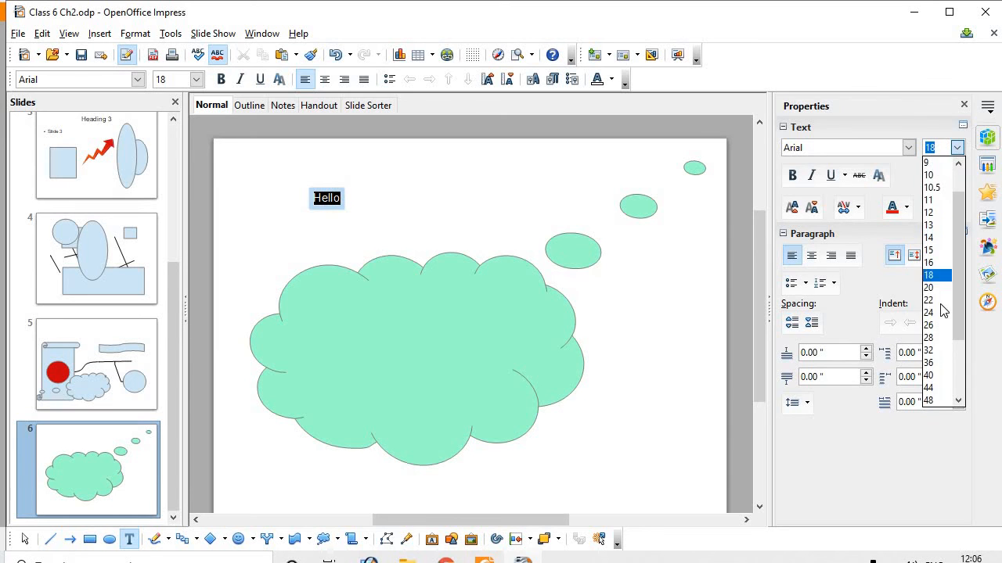
left_click(937, 396)
left_click(419, 236)
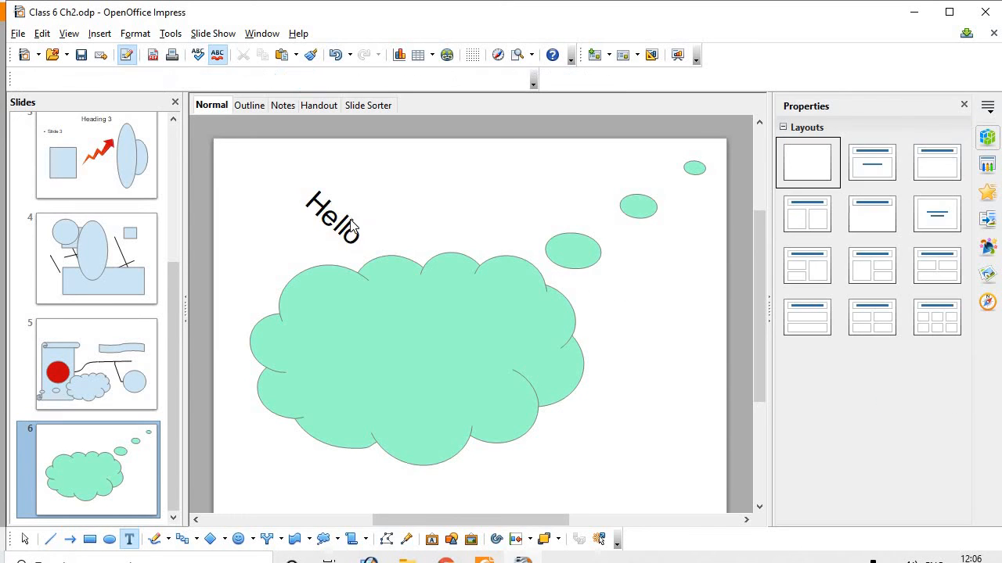
left_click(367, 218)
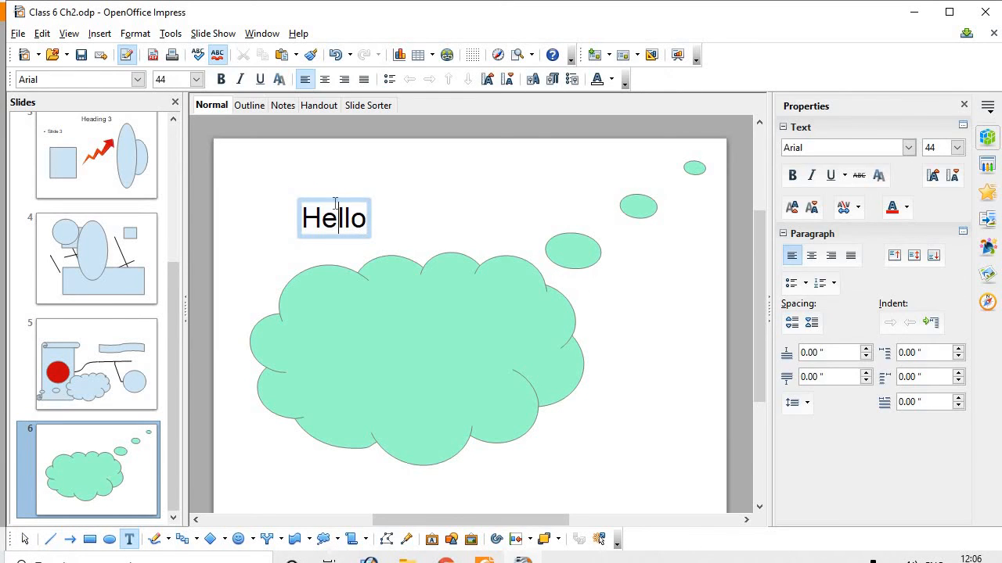
left_click_drag(300, 218, 338, 217)
left_click(405, 202)
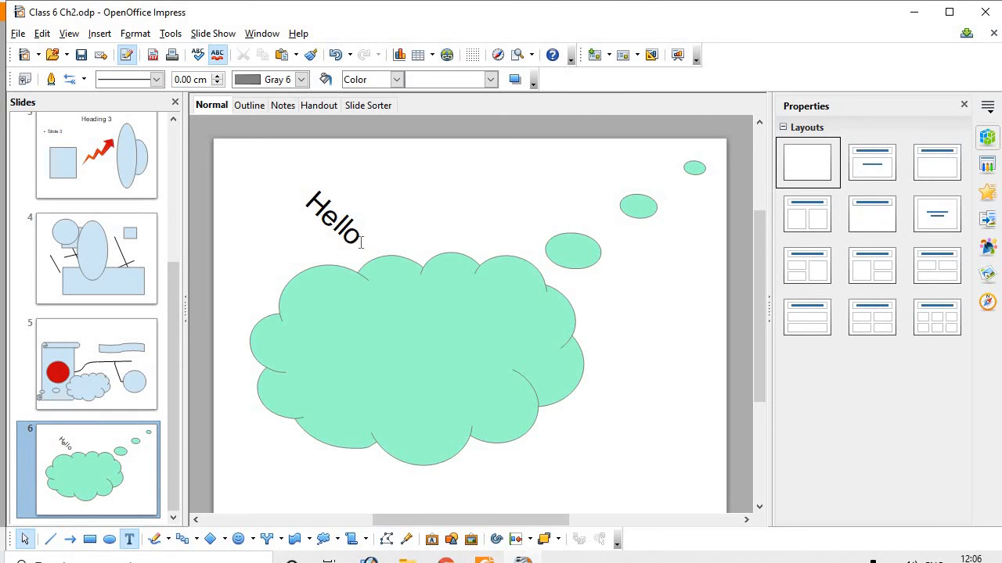
Lengthen the rotated "Hello" text box toward the slide's lower right and place its text inside the cloud callout.
left_click(367, 221)
left_click_drag(367, 225, 590, 478)
left_click_drag(458, 428, 488, 416)
left_click_drag(393, 296, 363, 345)
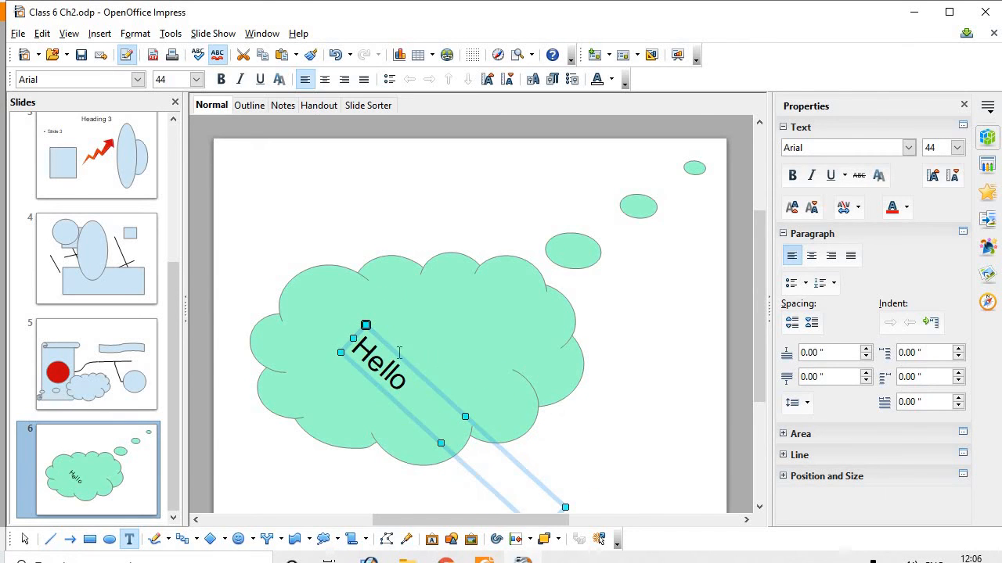
left_click(439, 416)
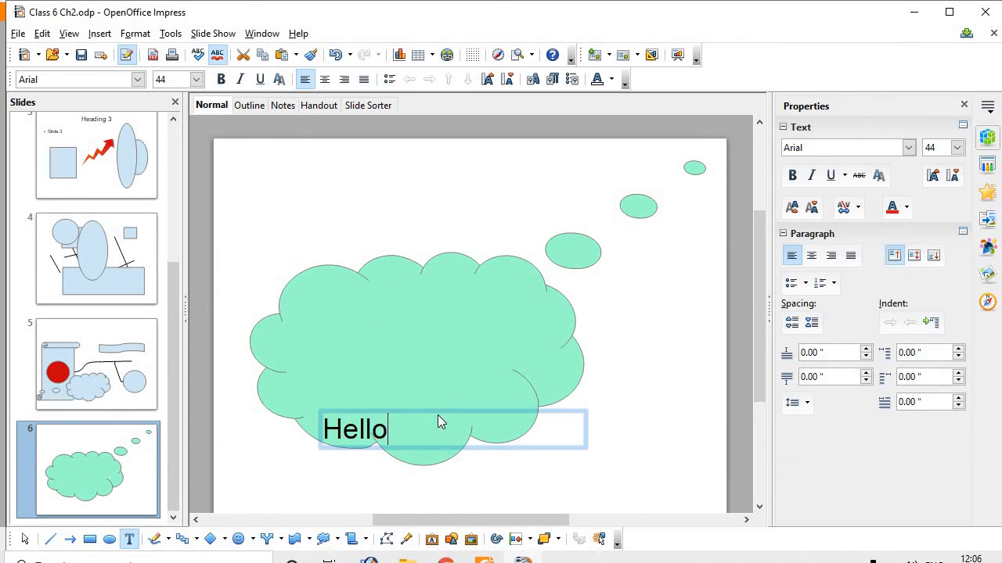
key("Escape")
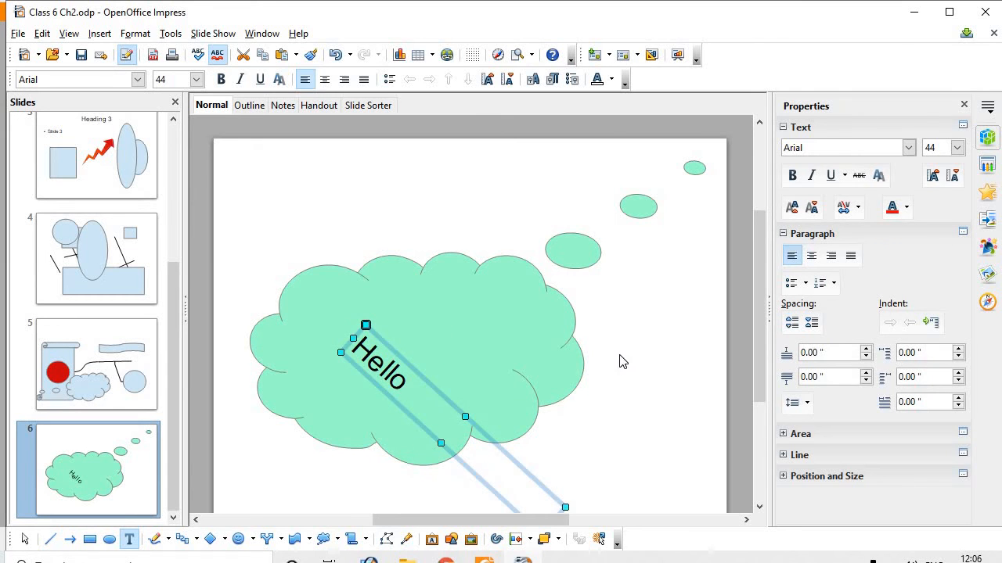
left_click(619, 397)
Switch to the PDF textbook and read on through the section about inserting Fontwork in a slide.
left_click(485, 560)
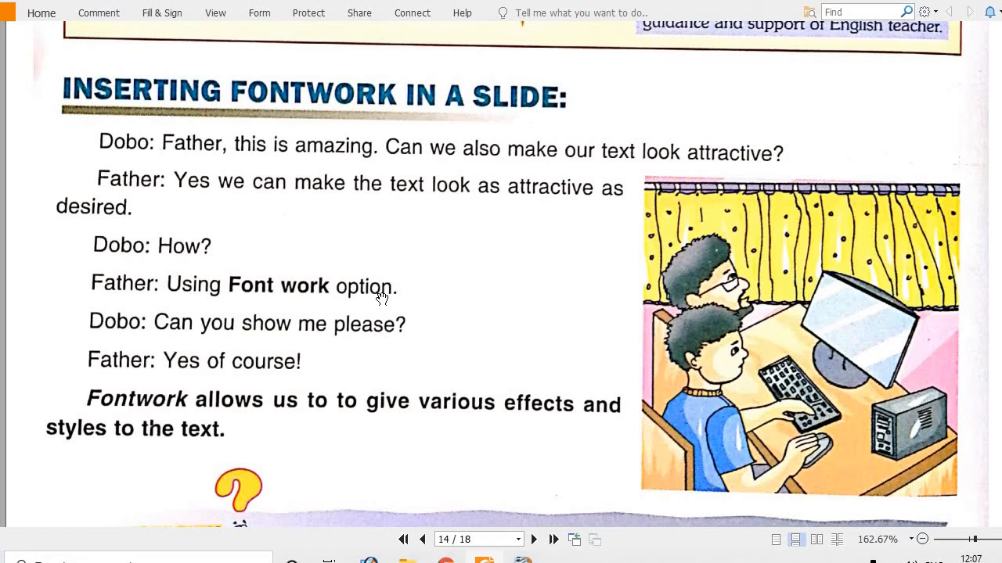
scroll(382, 297, "down", 5)
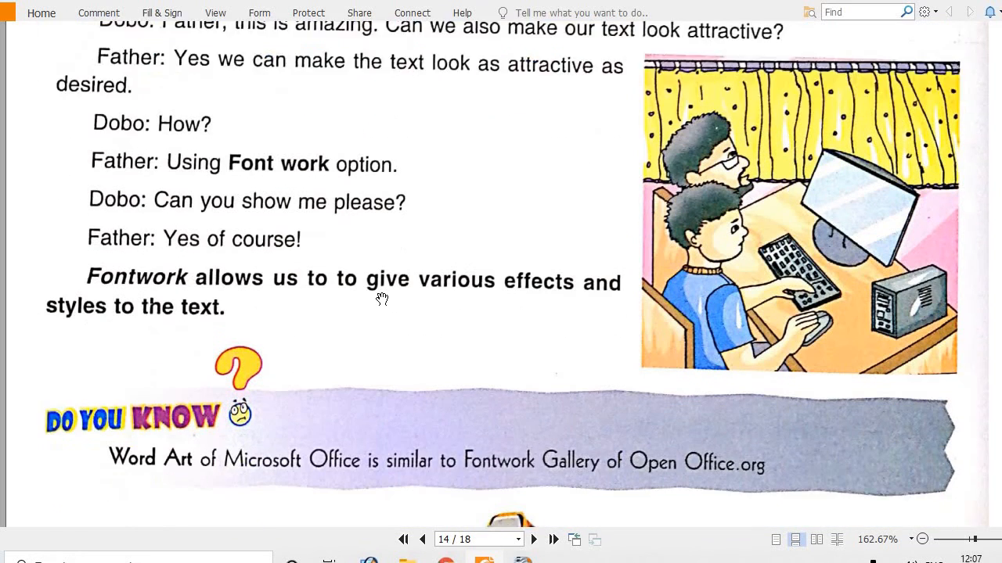